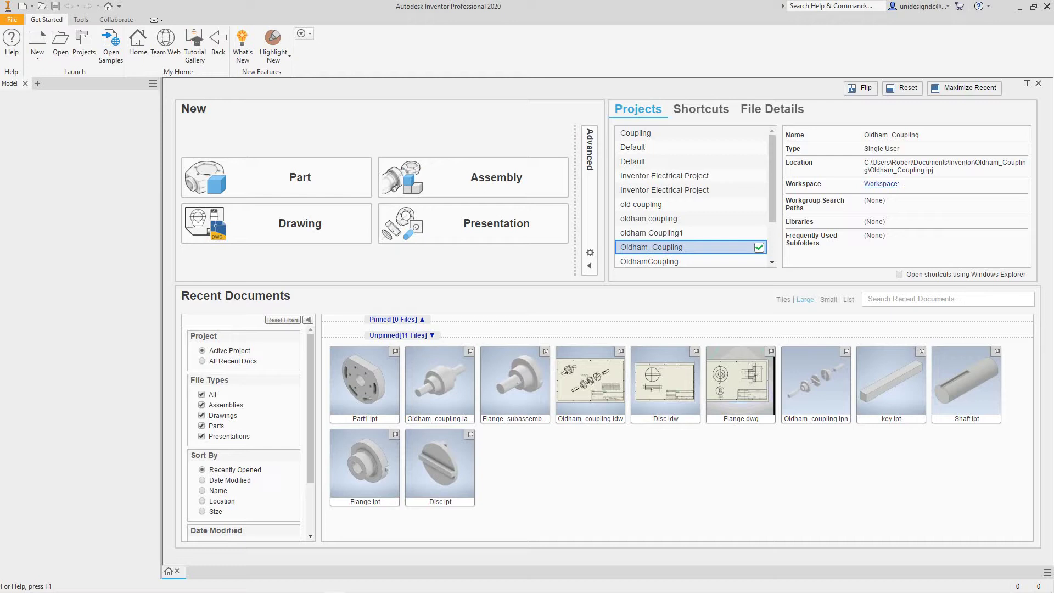
Create a new part file from the Standard.ipt template
left_click(38, 55)
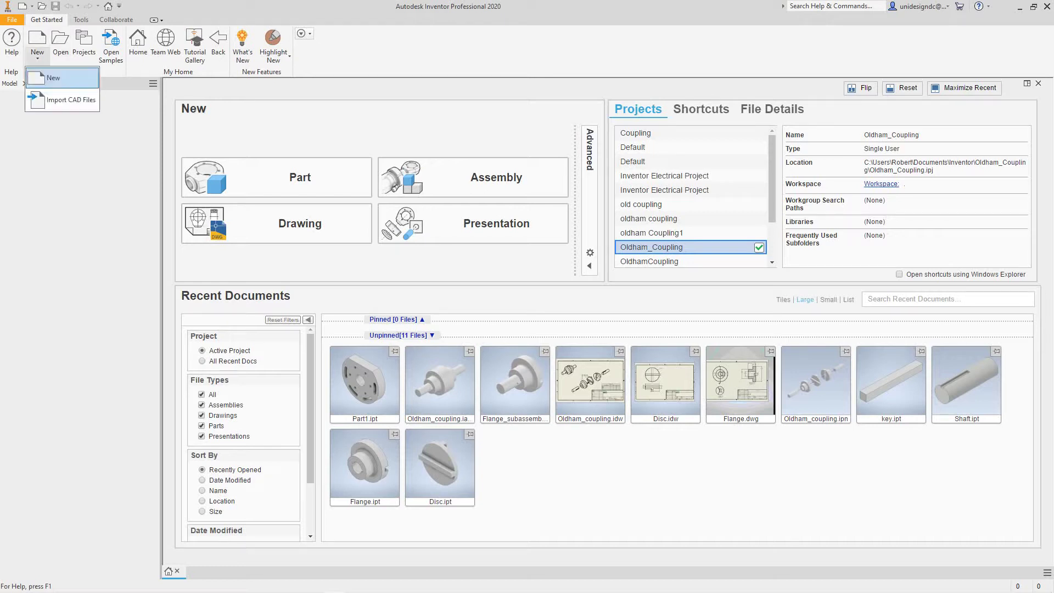
left_click(53, 77)
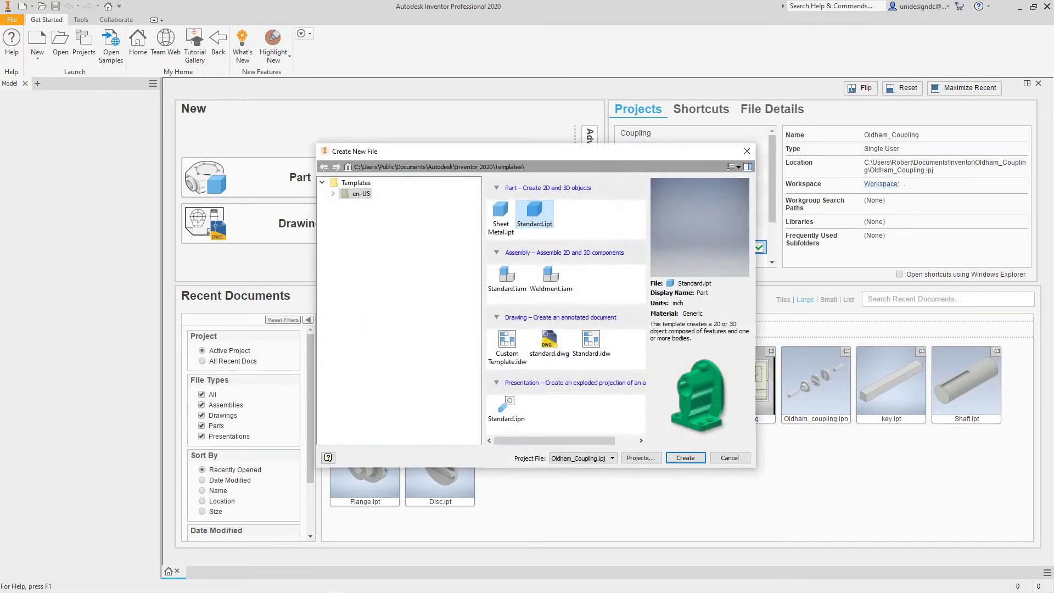
left_click(685, 457)
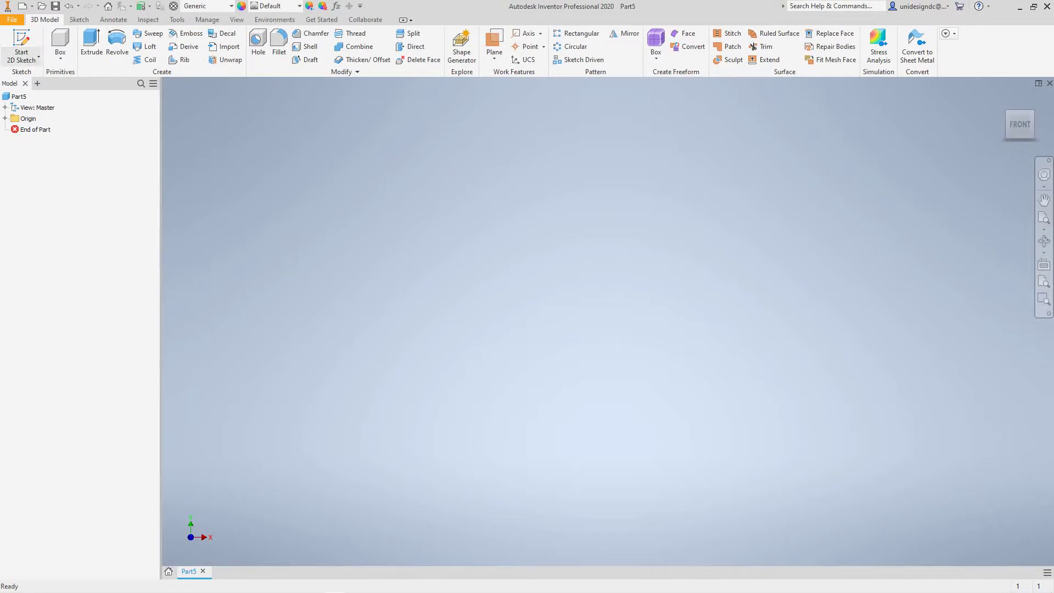
Start a 2D sketch on the YZ plane
left_click(38, 57)
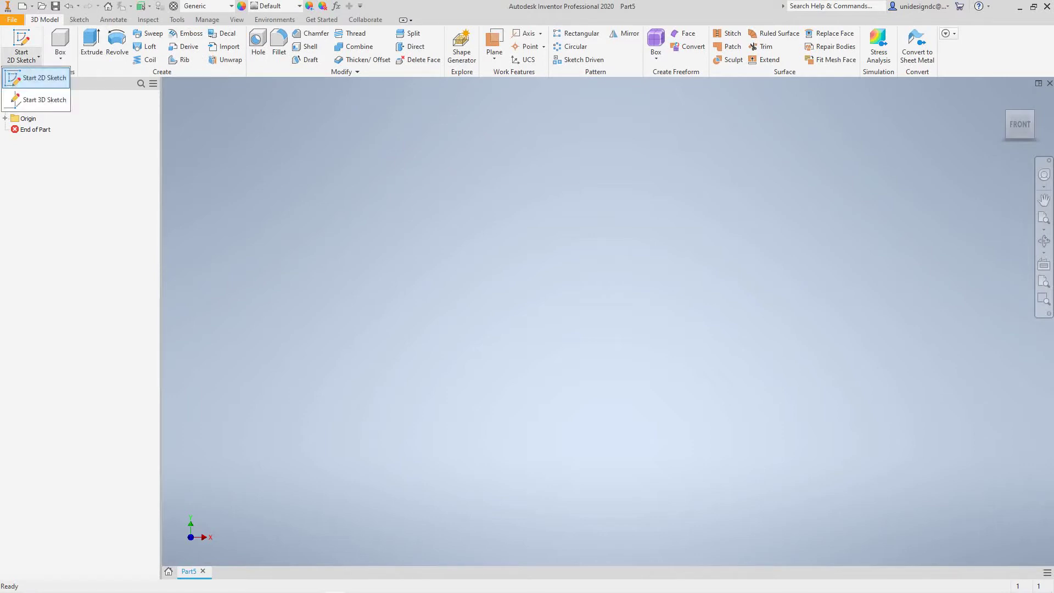
left_click(39, 78)
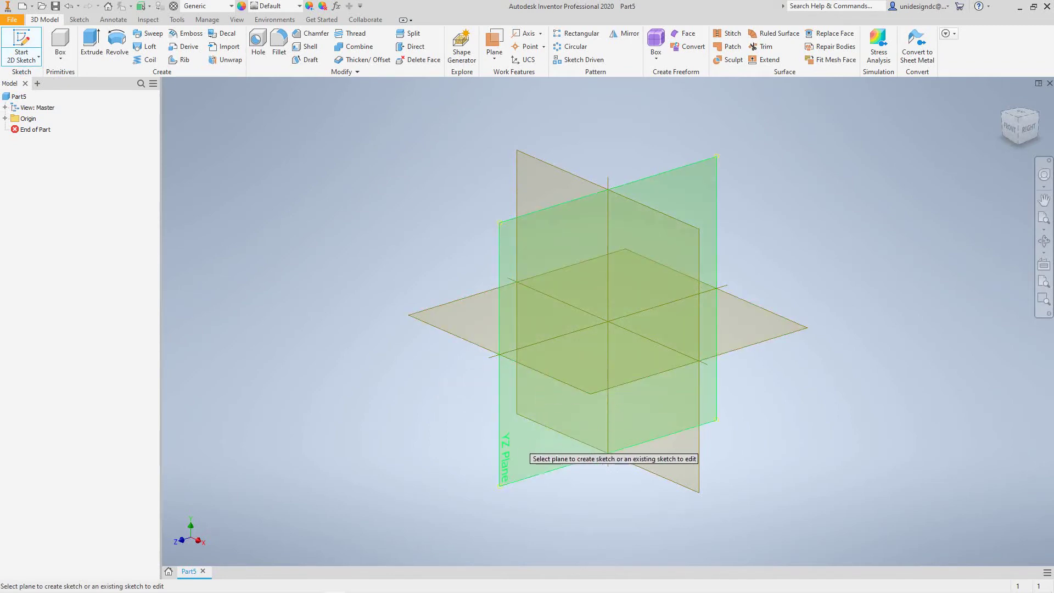
left_click(525, 449)
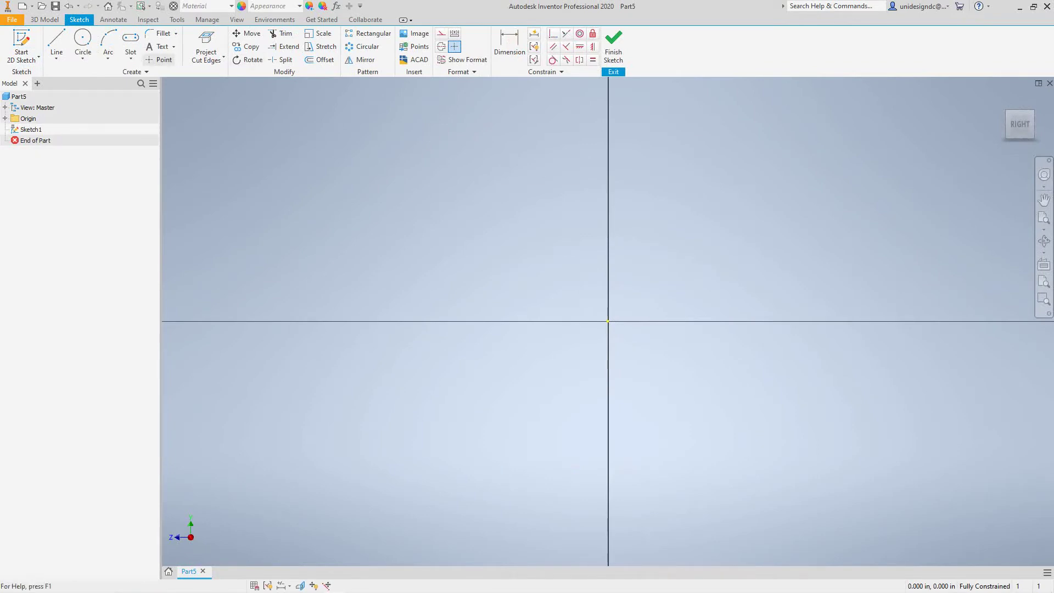
Sketch a horizontal line about 1.058 in long from the origin toward the positive Z direction
left_click(57, 41)
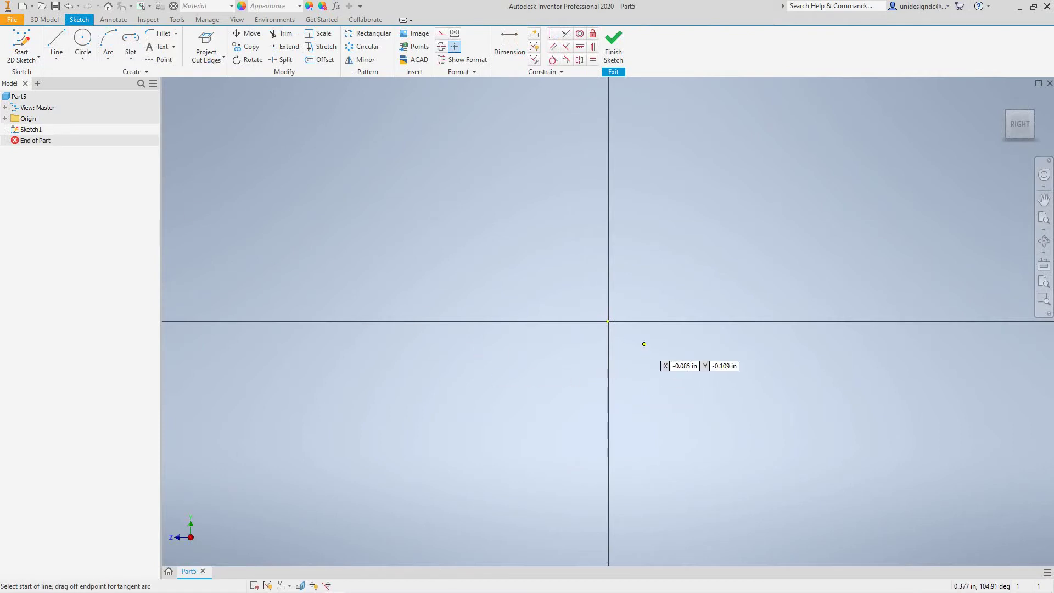
left_click(608, 321)
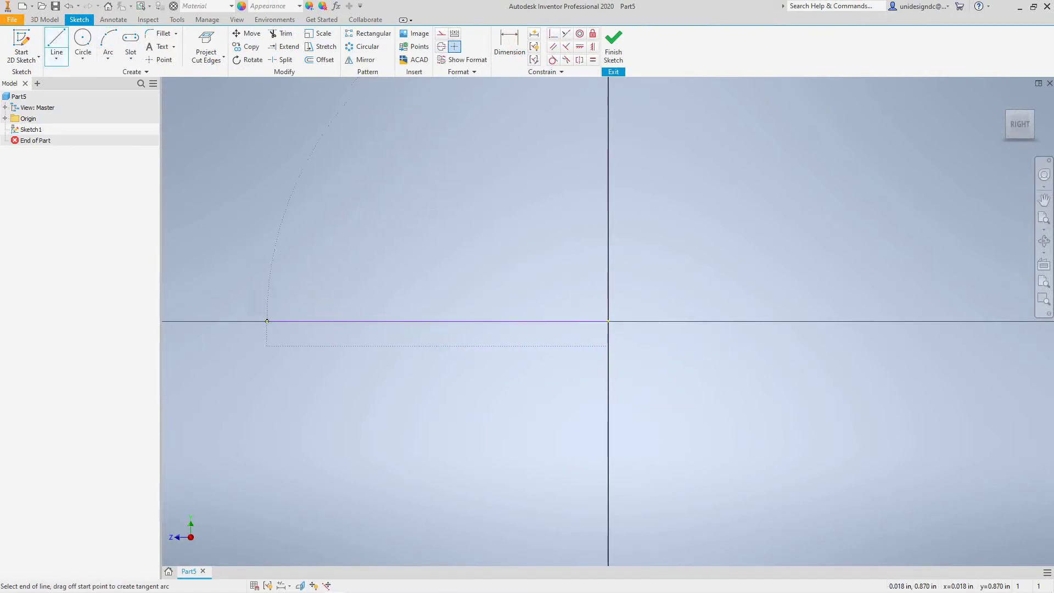
scroll(252, 324, "down", 3)
scroll(253, 324, "up", 6)
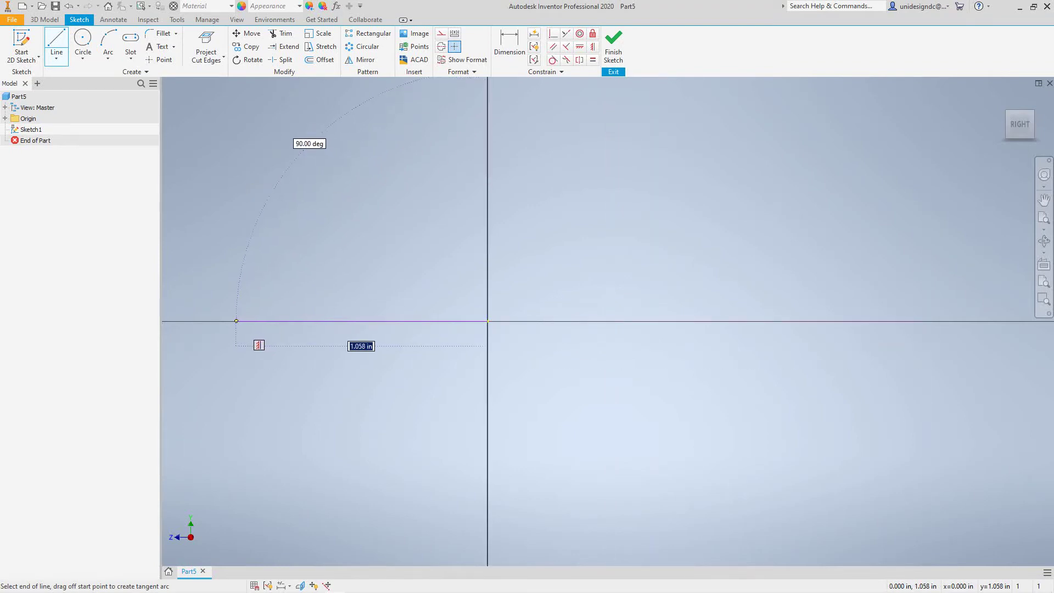
left_click(236, 321)
right_click(405, 366)
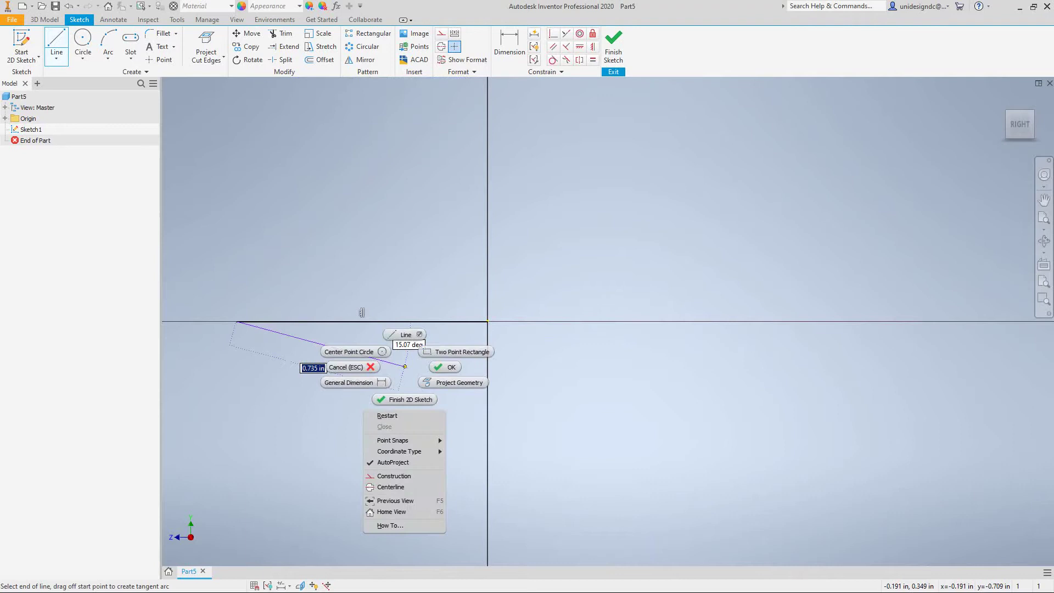
key("Escape")
key("Escape")
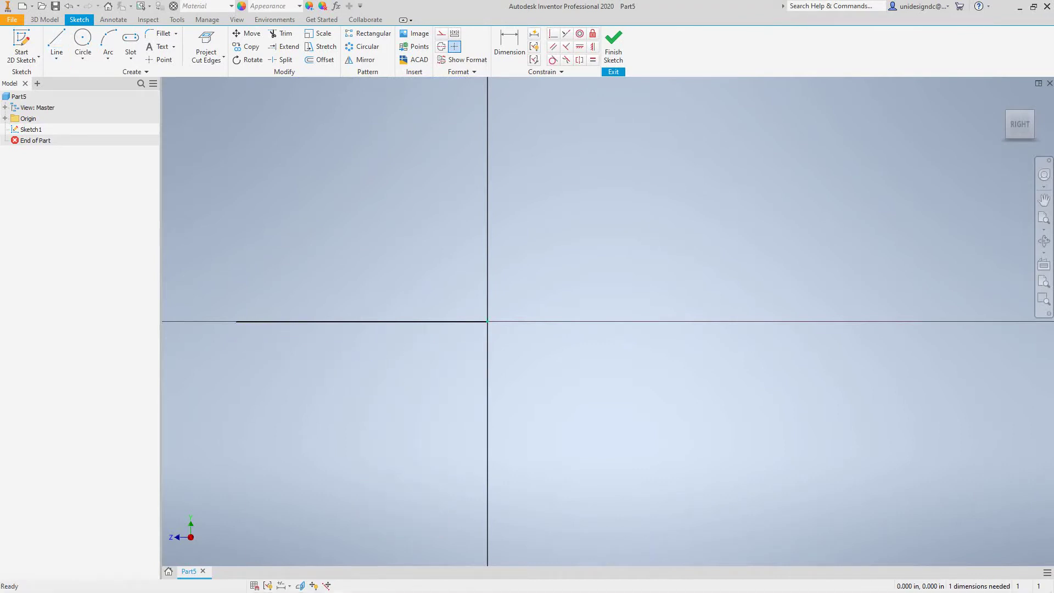
Sketch a vertical line about 0.844 in long straight up from the origin
left_click(57, 44)
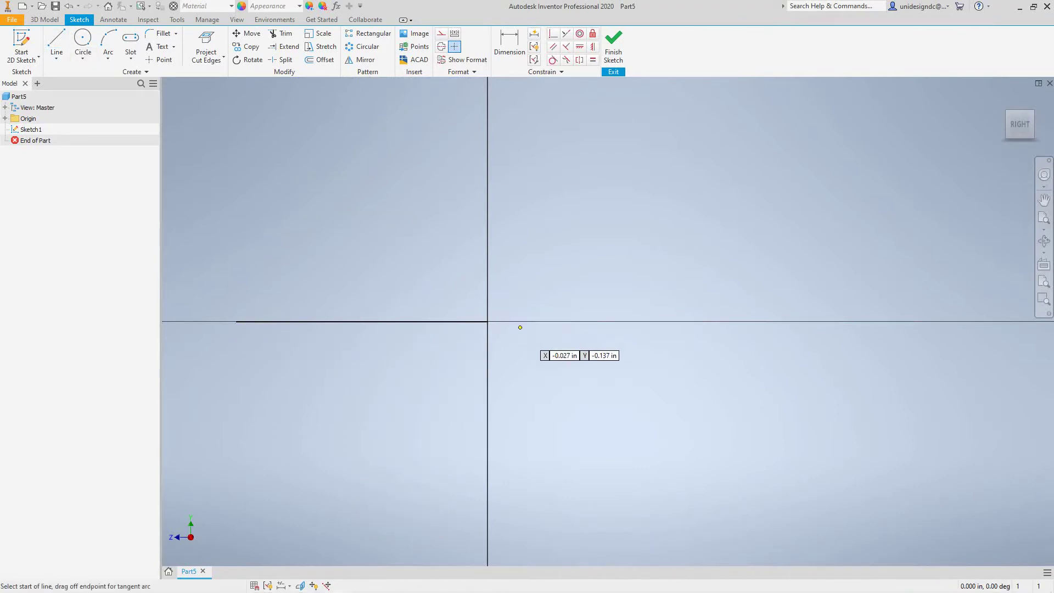
left_click(487, 321)
middle_click_drag(506, 192, 519, 297)
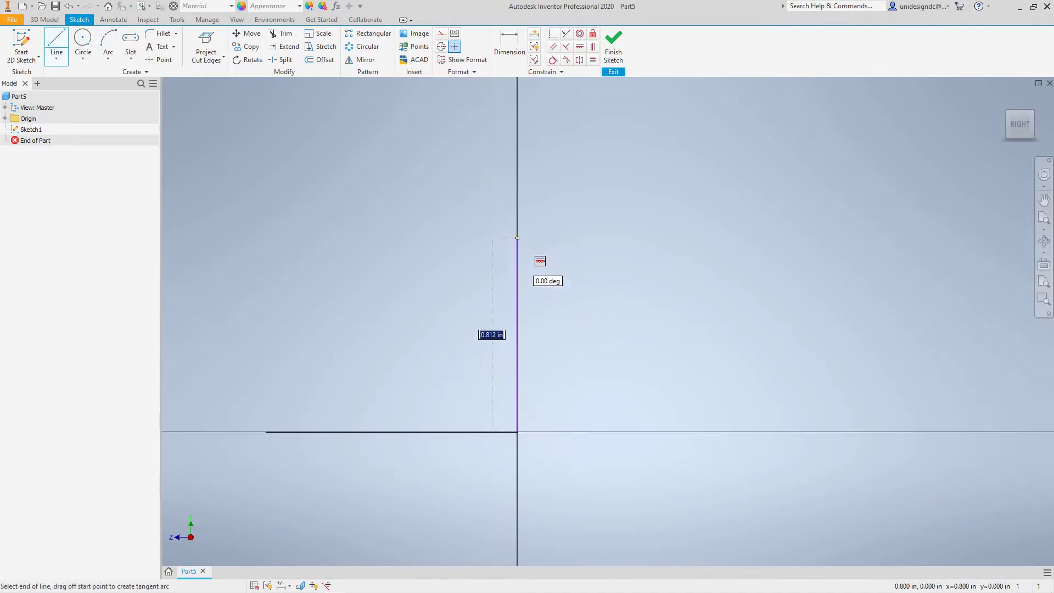
left_click(517, 231)
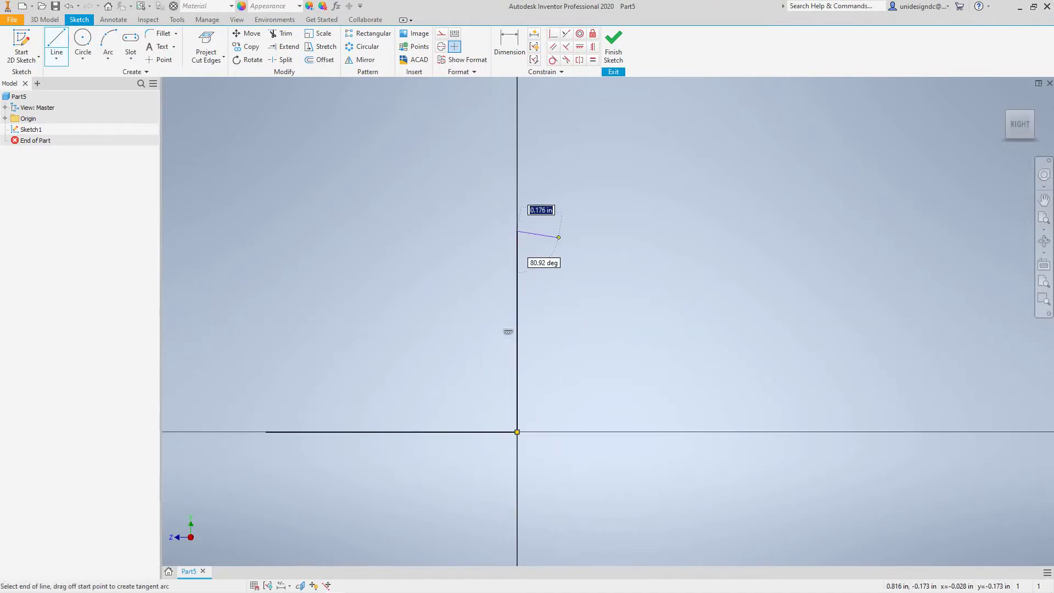
right_click(558, 238)
key("Escape")
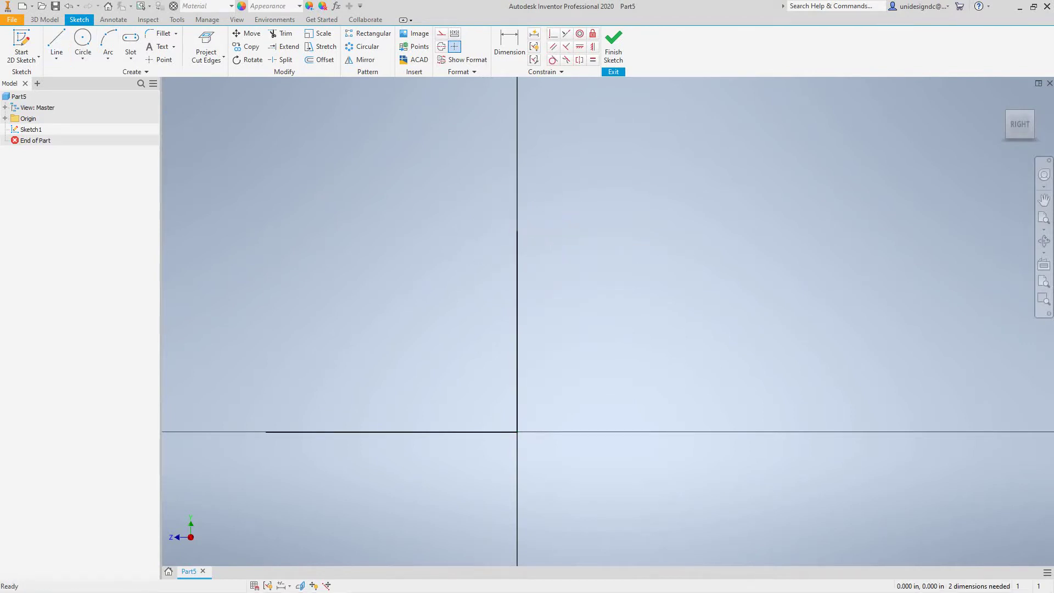
Offset the two connected lines about 0.21 in toward the inside of the corner
key("o")
left_click(516, 428)
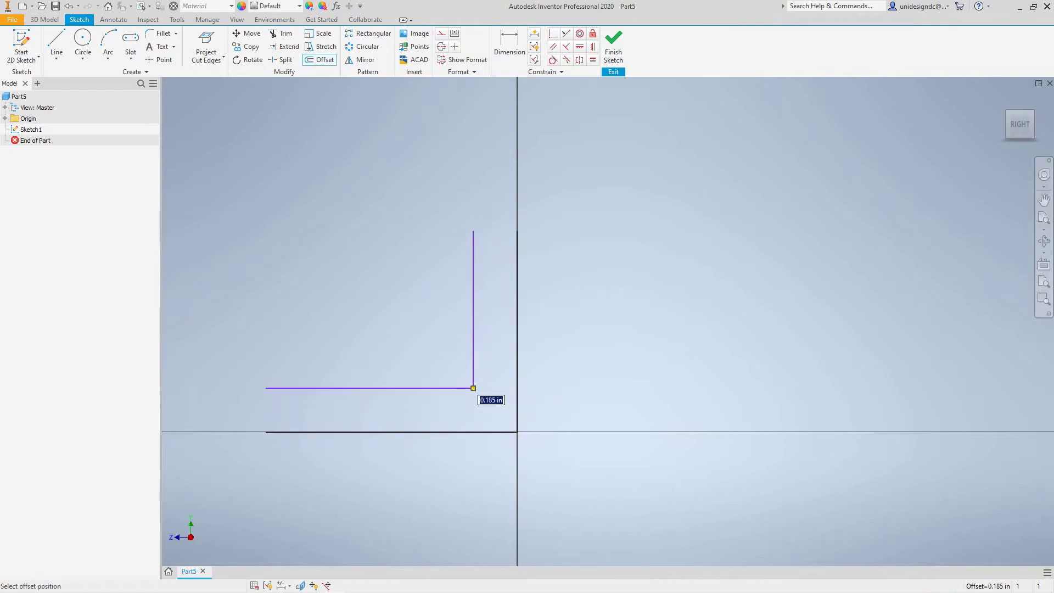
key("Return")
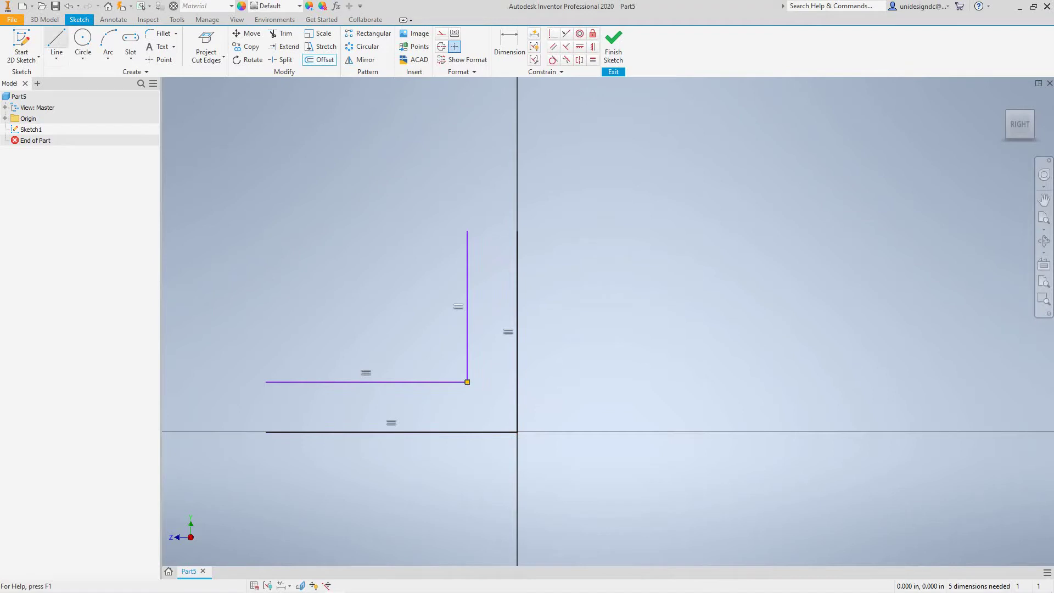
Close both open ends of the L-shaped profile with short lines between the original and offset lines
left_click(56, 44)
left_click(467, 230)
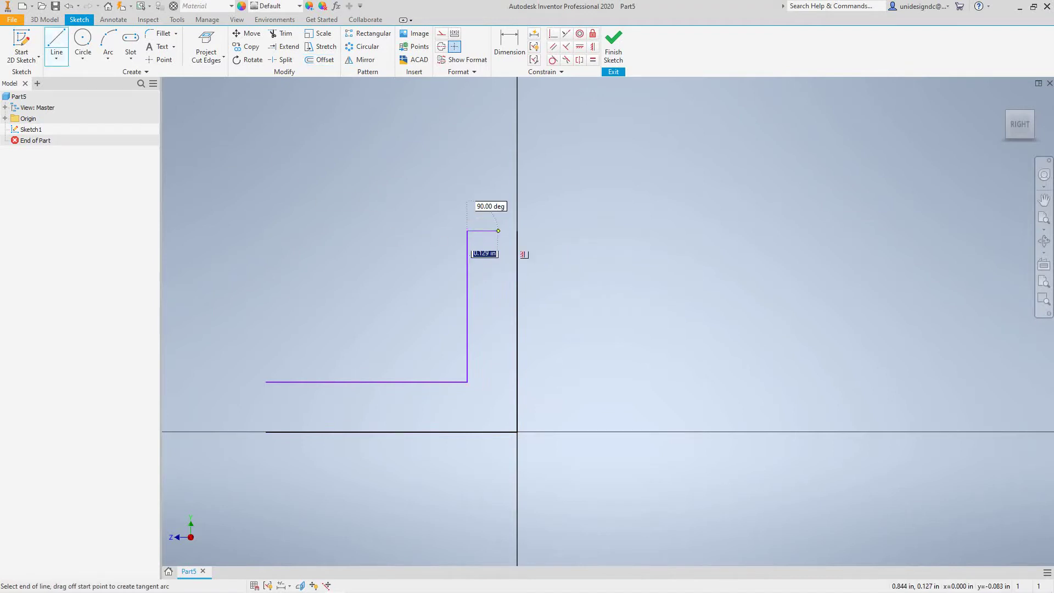
double_click(517, 230)
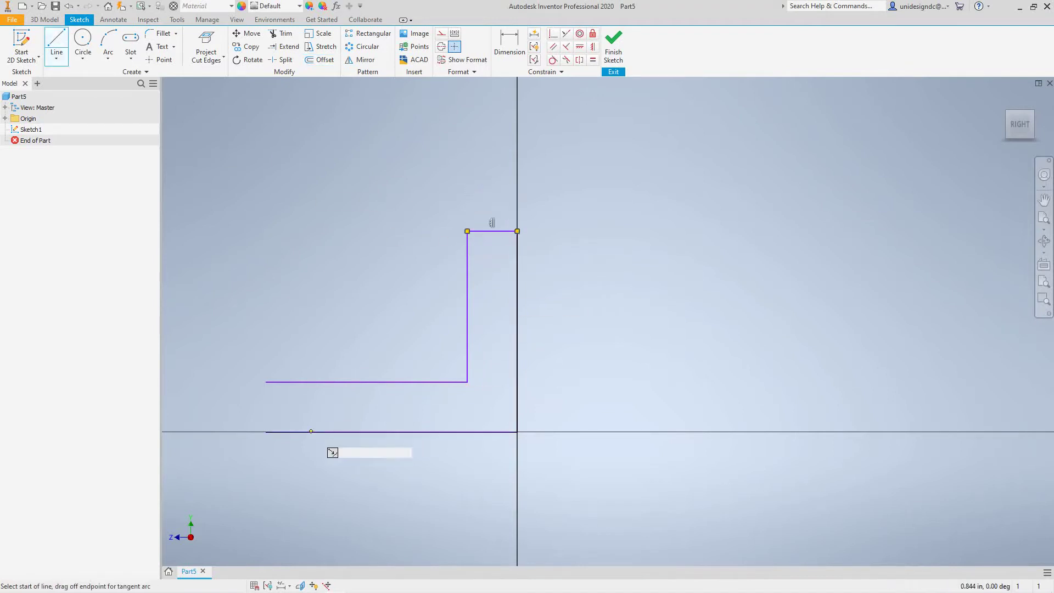
left_click(266, 382)
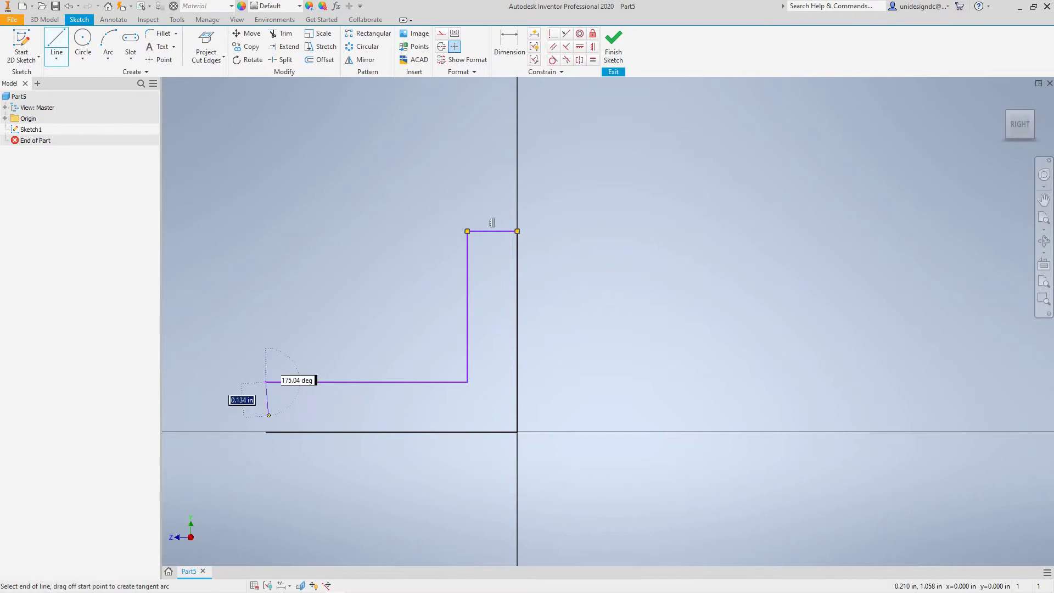
double_click(266, 431)
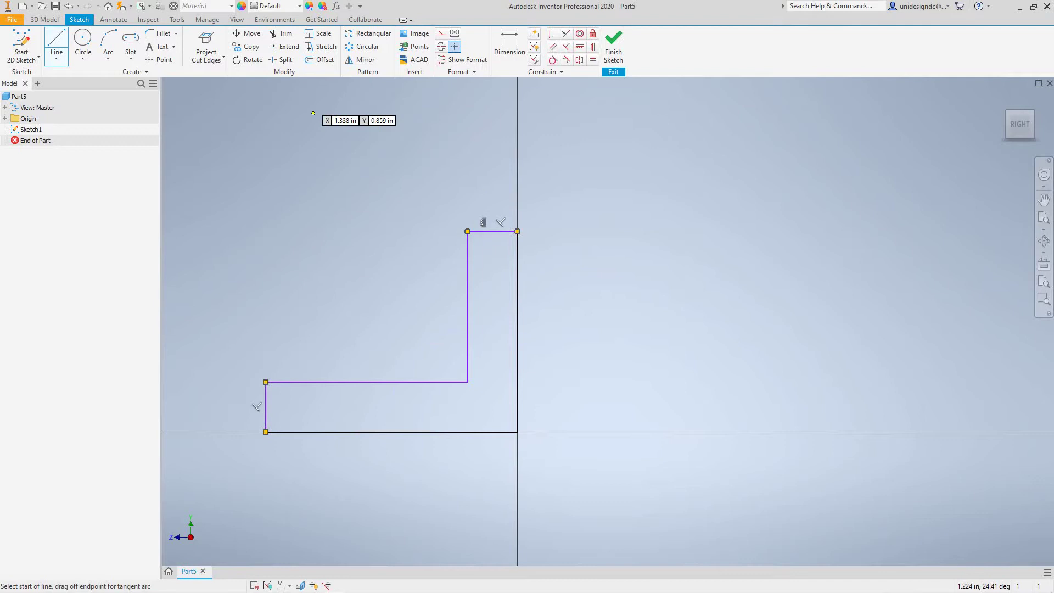
Dimension the overall height of the L profile as 1.575 in
key("d")
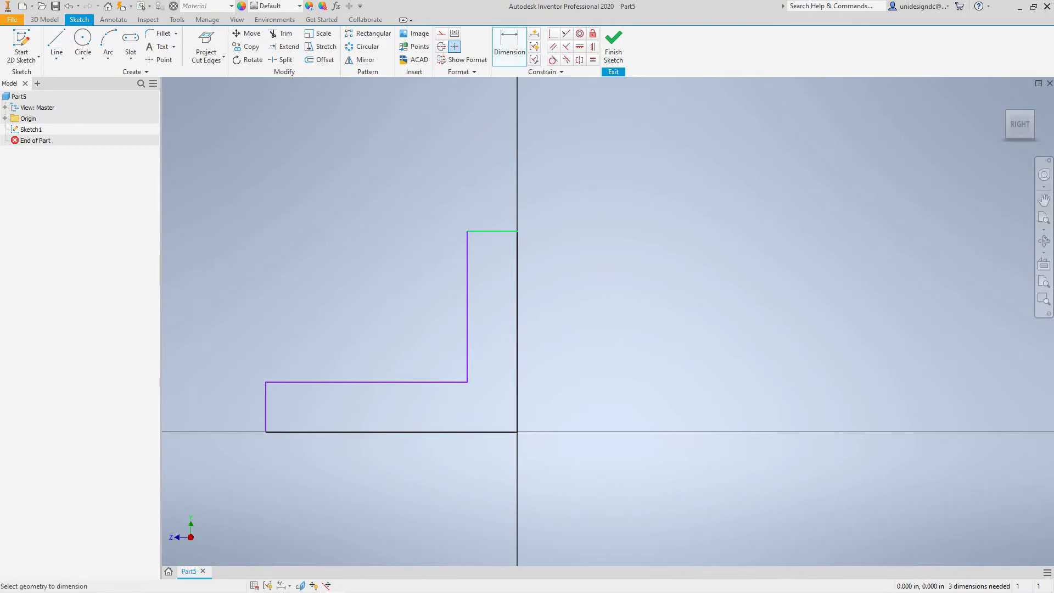
left_click(516, 329)
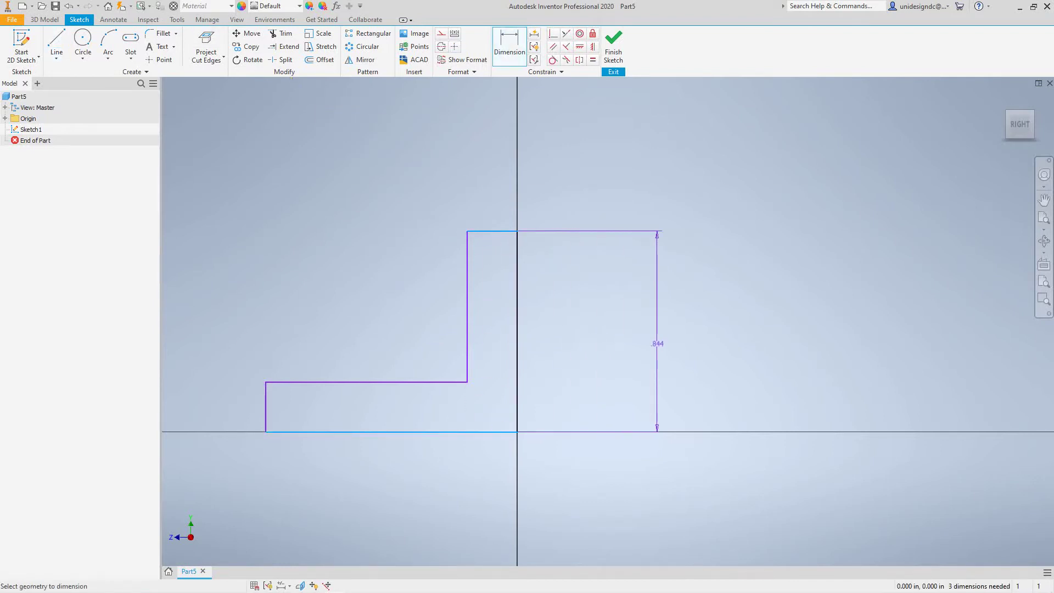
left_click(656, 343)
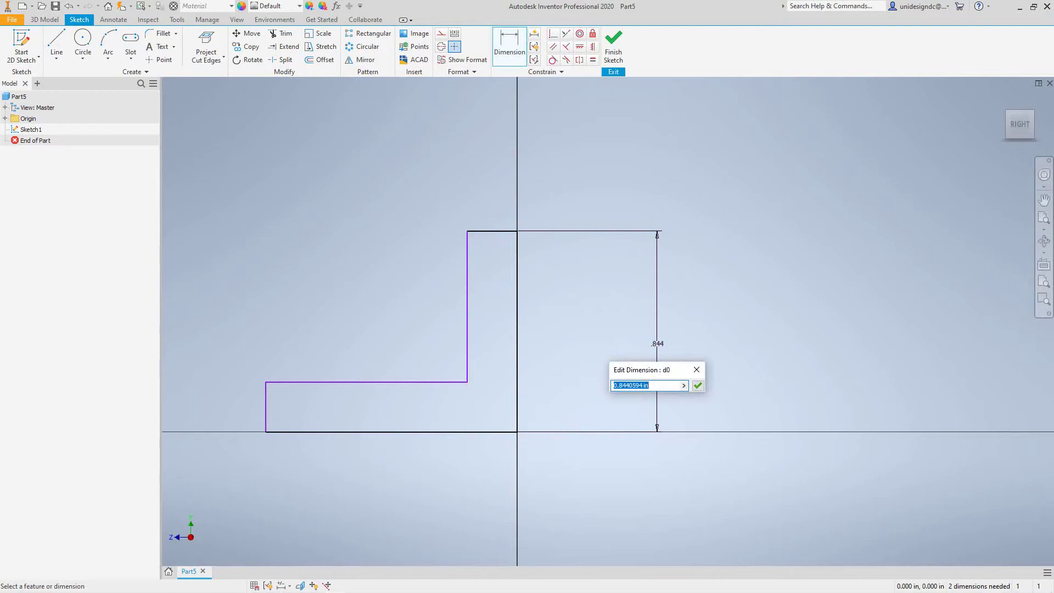
type("1.575")
left_click(697, 385)
scroll(453, 461, "down", 5)
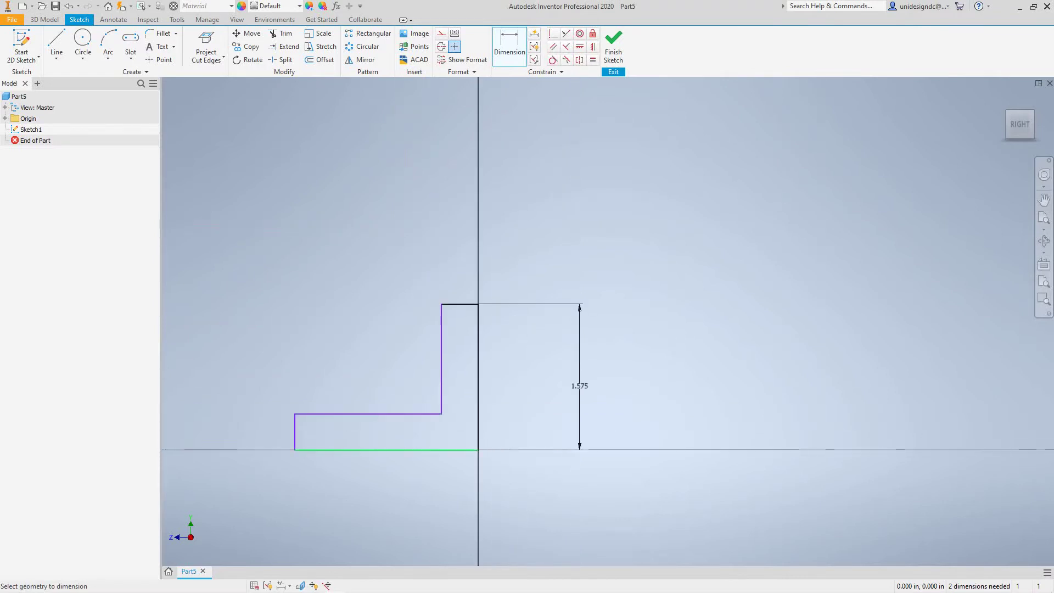
Dimension the bottom edge of the L profile as 1.575 in
left_click(386, 450)
left_click(401, 493)
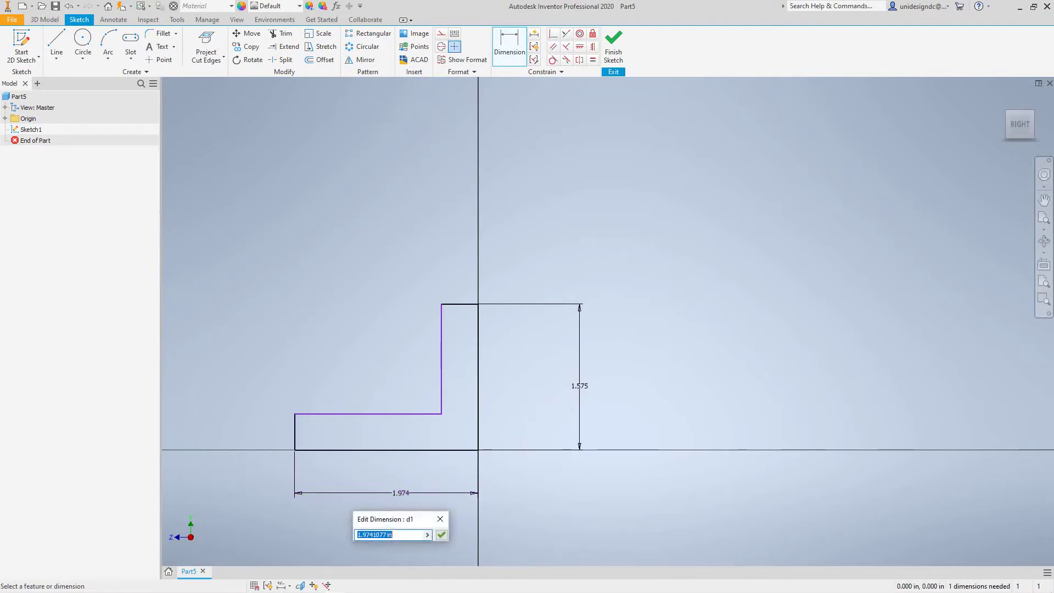
type("1.575")
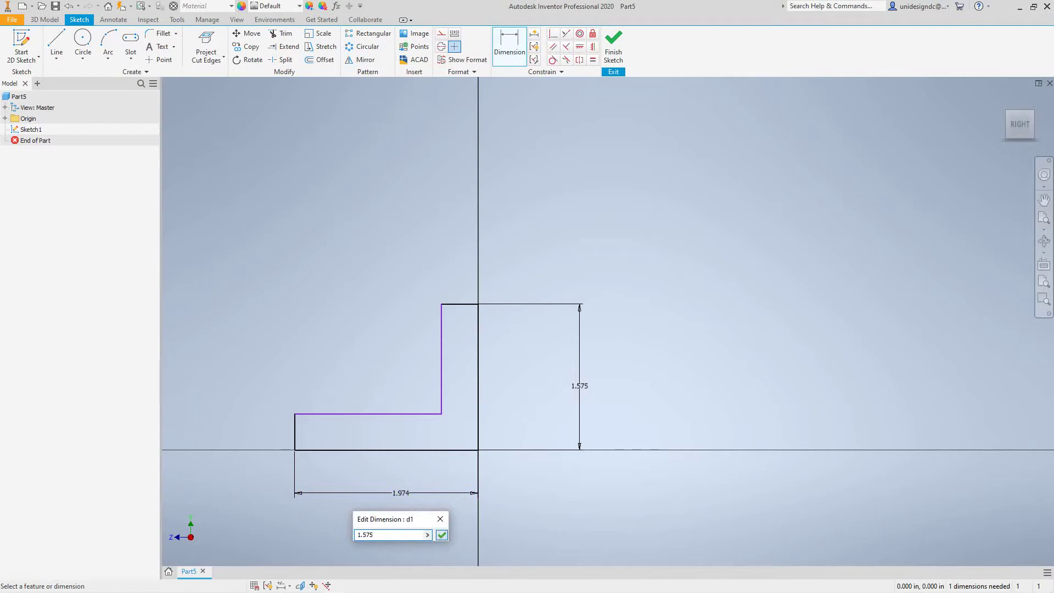
key("Return")
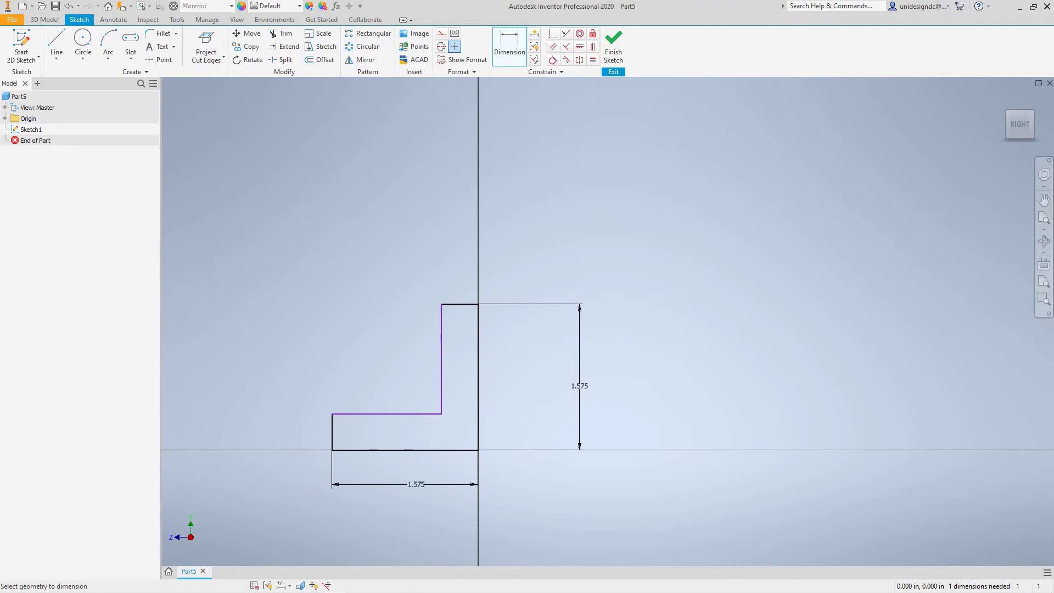
Dimension the upright leg's top edge as 0.472 in and finish the sketch
left_click(459, 303)
left_click(459, 249)
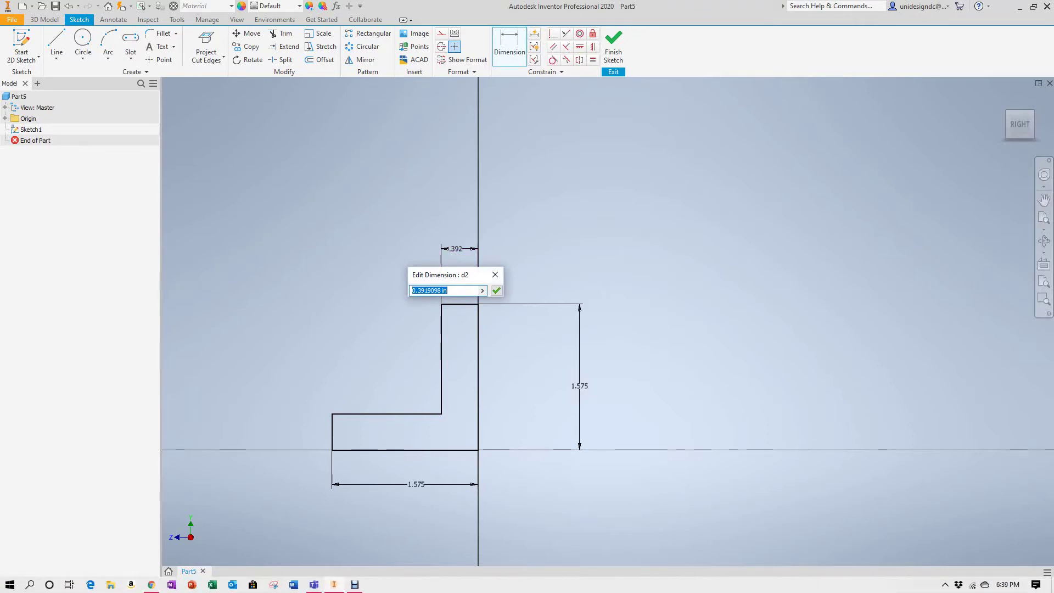
type(".472")
key("Return")
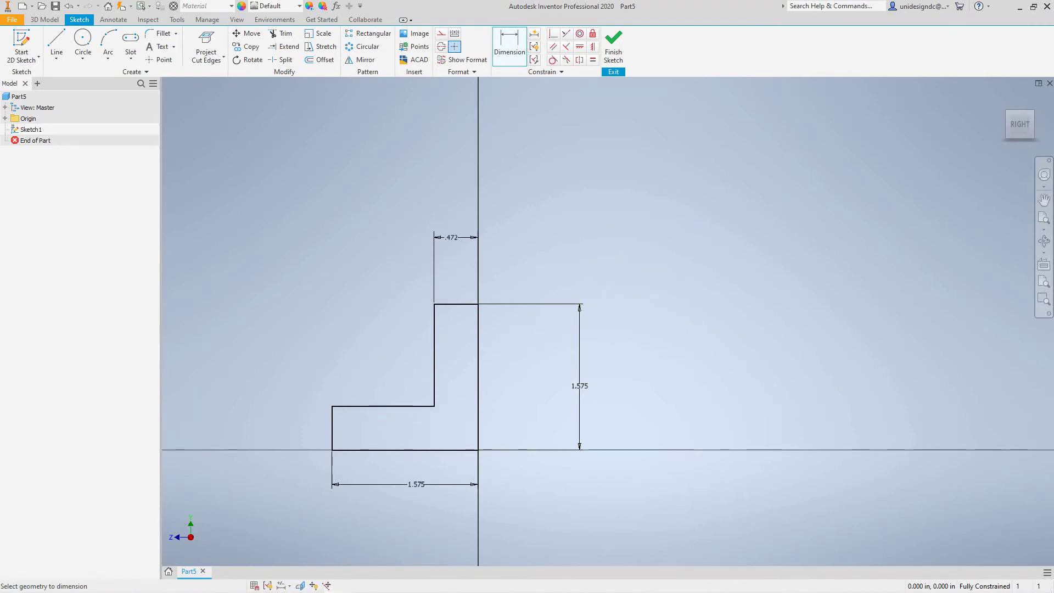
left_click(613, 44)
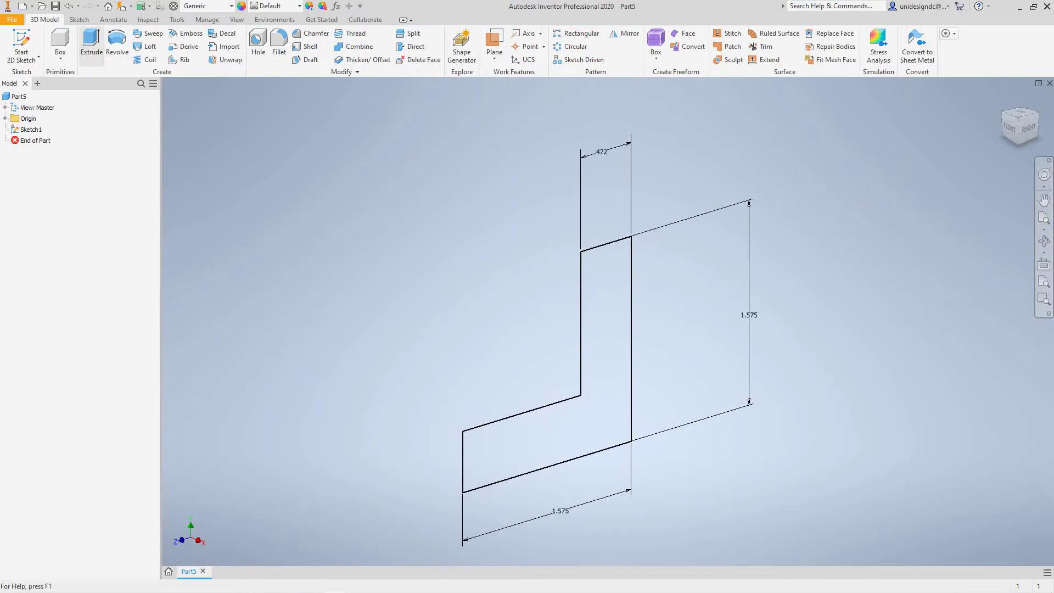
Extrude the L-shaped profile symmetrically about the sketch plane to a total distance of 1.575 in
left_click(91, 44)
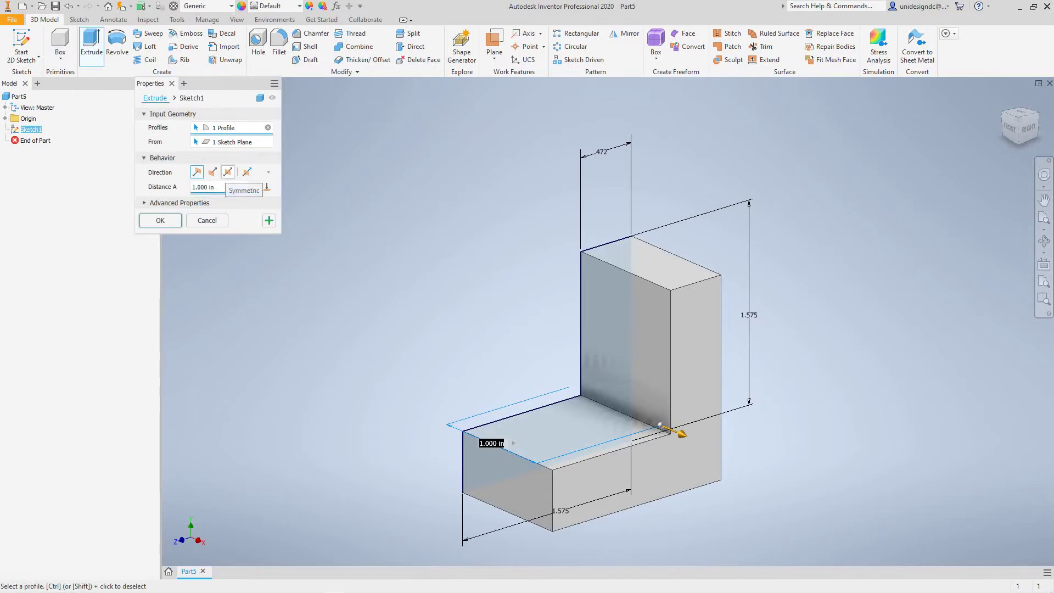
left_click(228, 172)
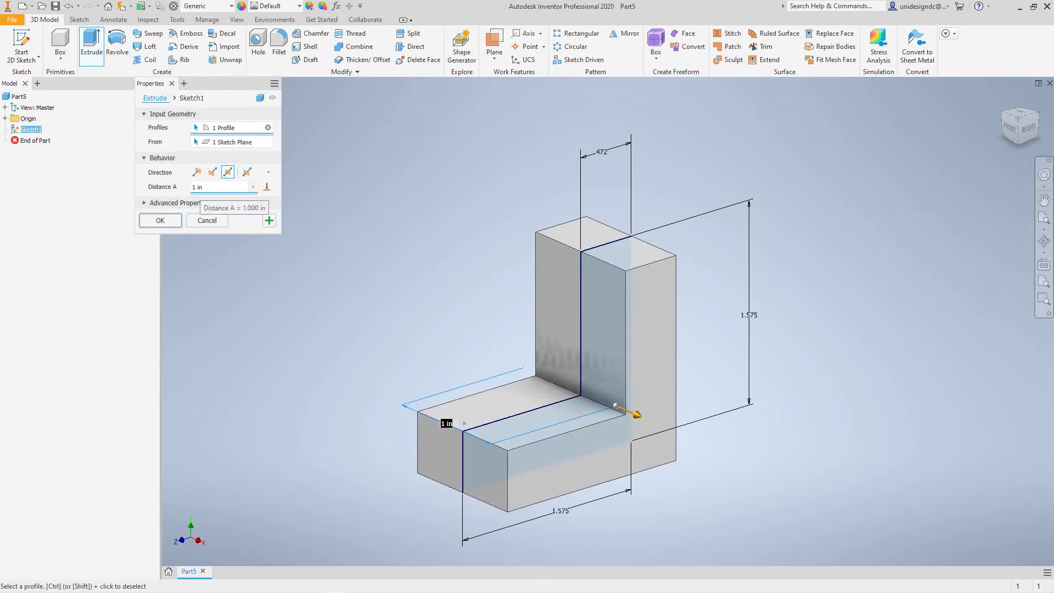
left_click(220, 187)
type("1")
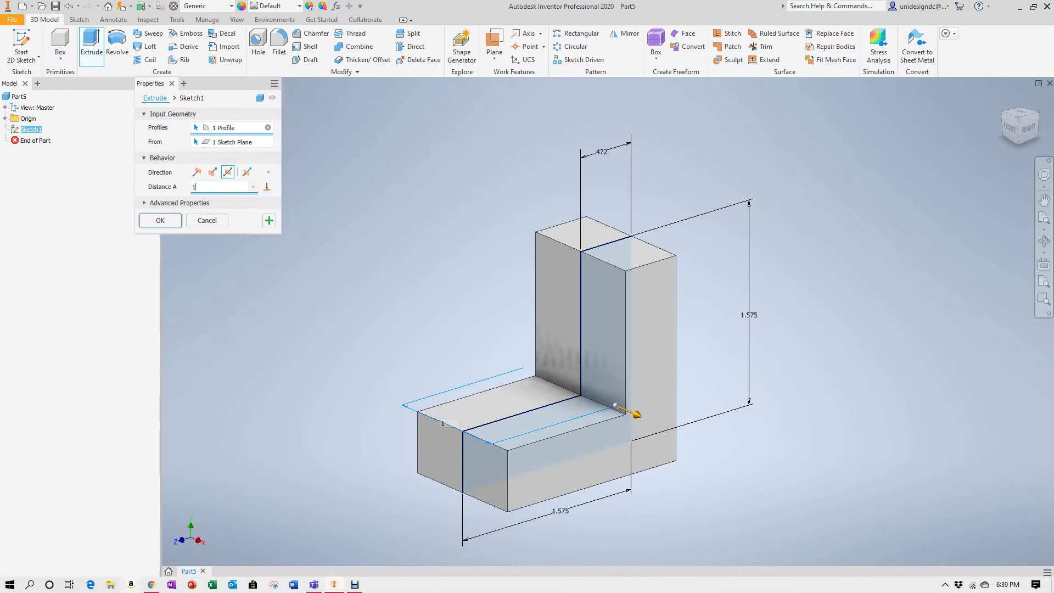
type(".575")
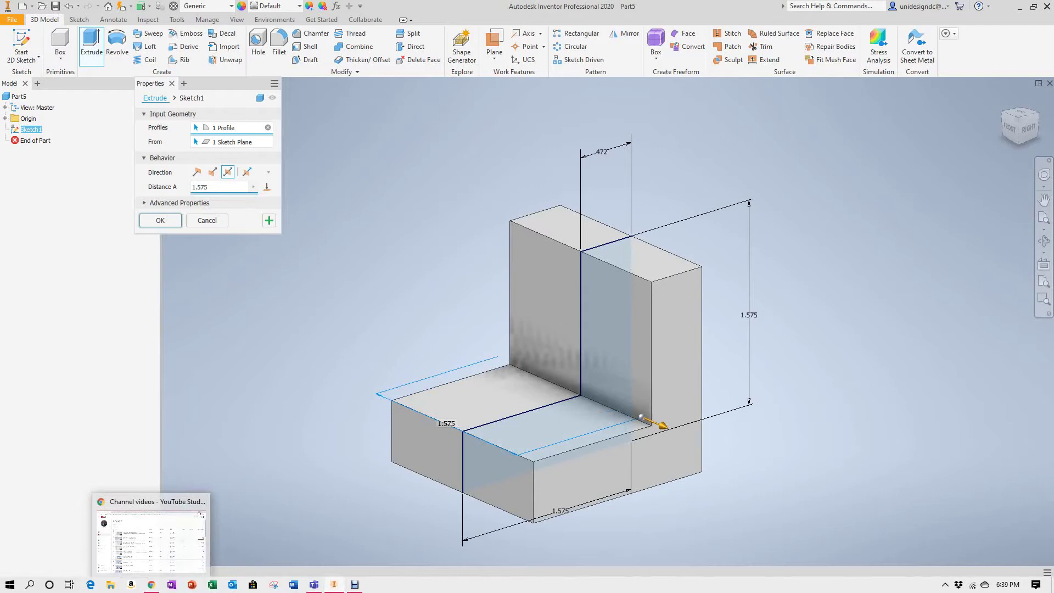
key("Return")
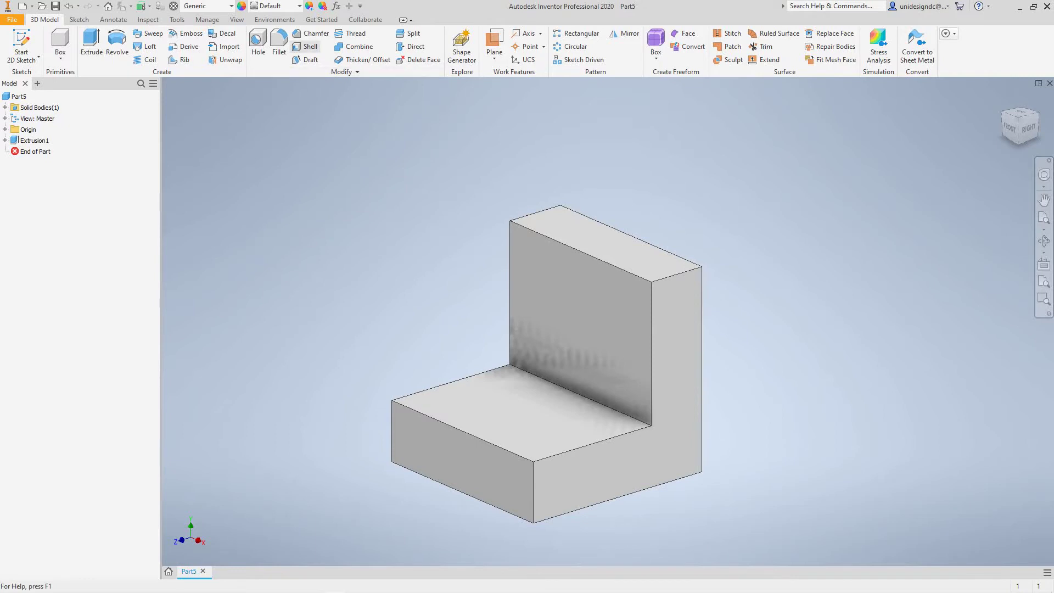
Shell the bracket to a 0.197 in thickness, removing the upright's top and back faces and the base's front end and underside
left_click(305, 46)
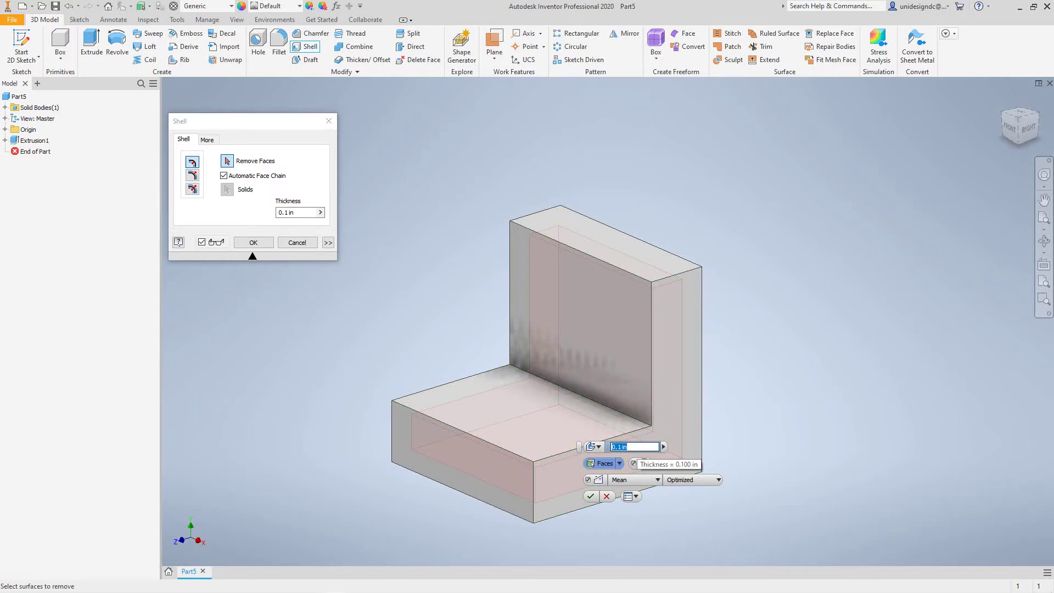
type(".")
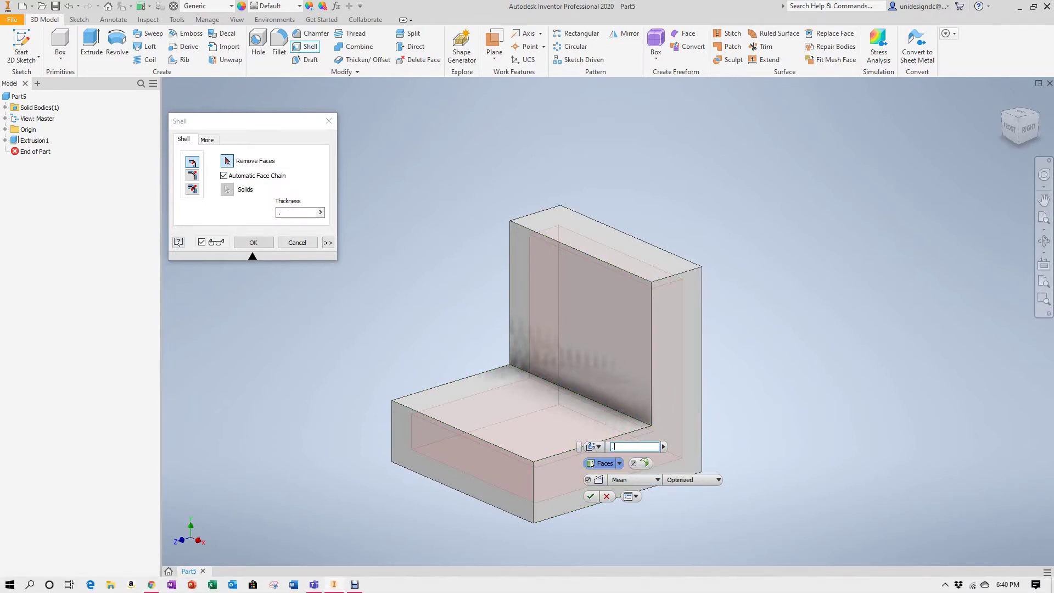
type("197")
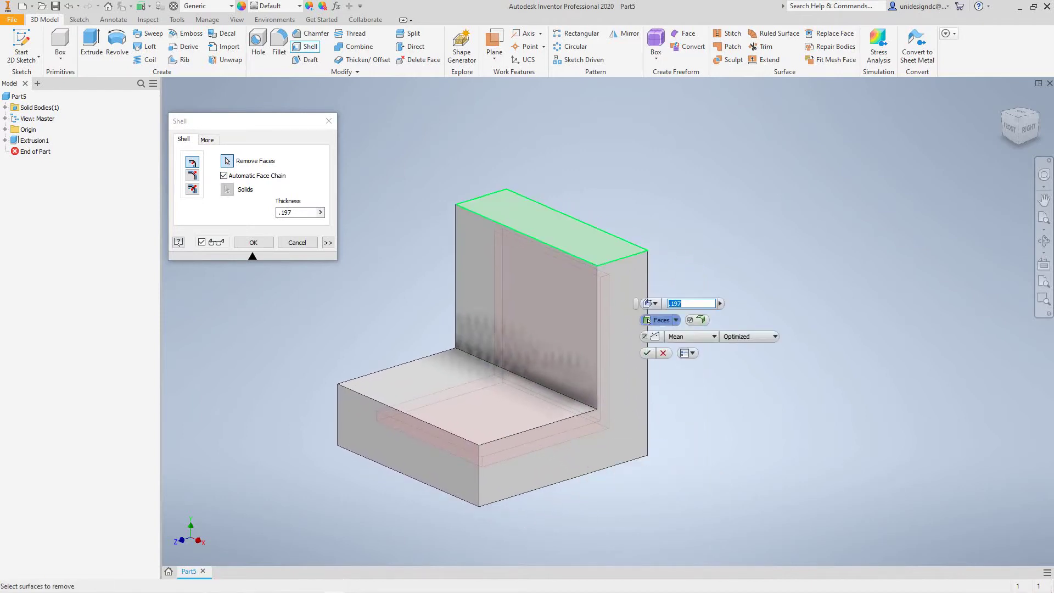
left_click(549, 226)
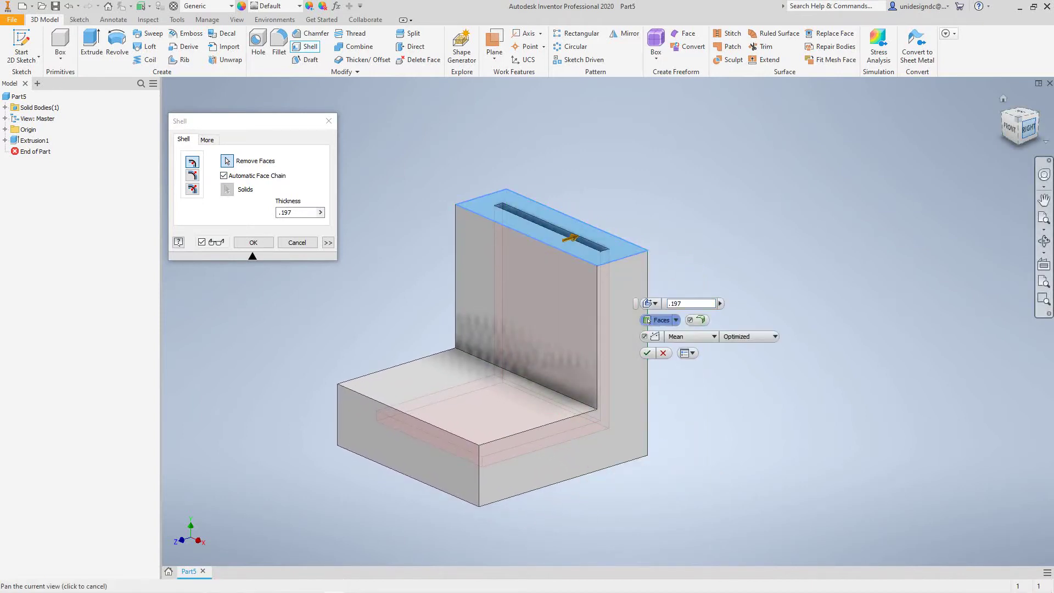
middle_click_drag(493, 348, 554, 296, "shift")
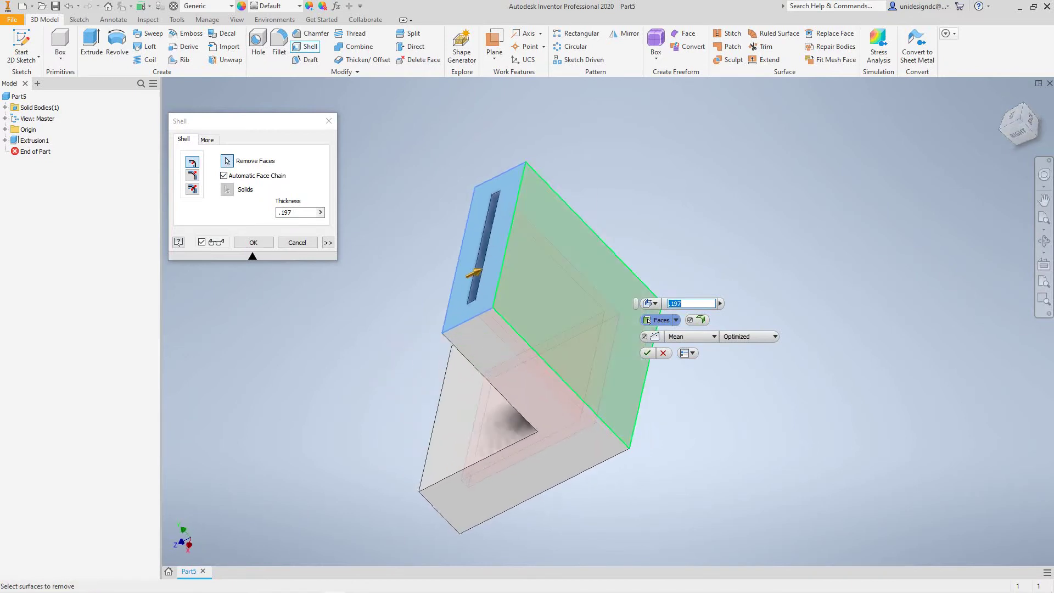
left_click(551, 336)
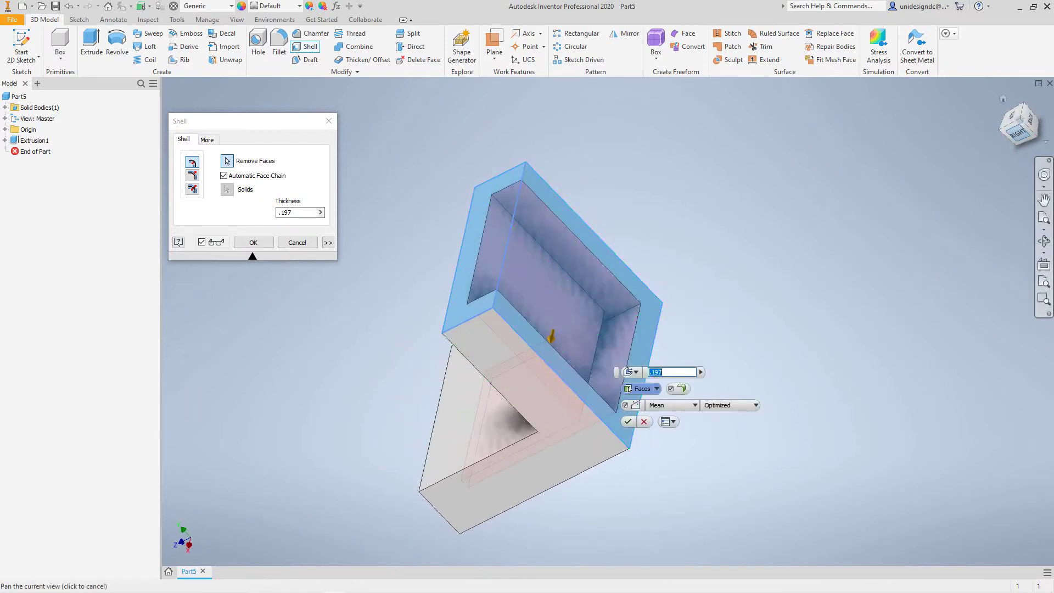
middle_click_drag(551, 336, 582, 271, "shift")
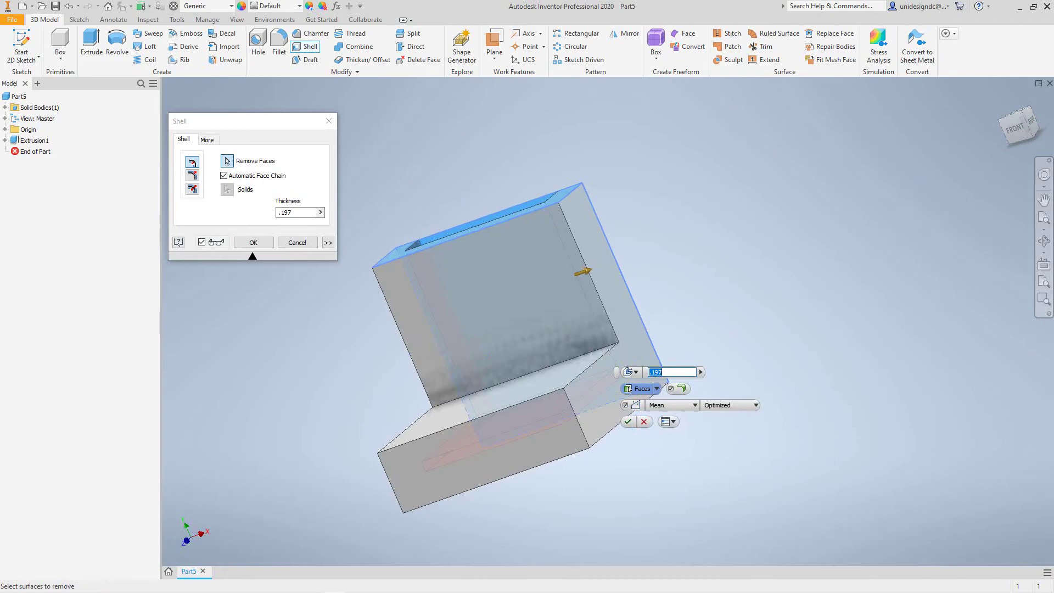
left_click(550, 430)
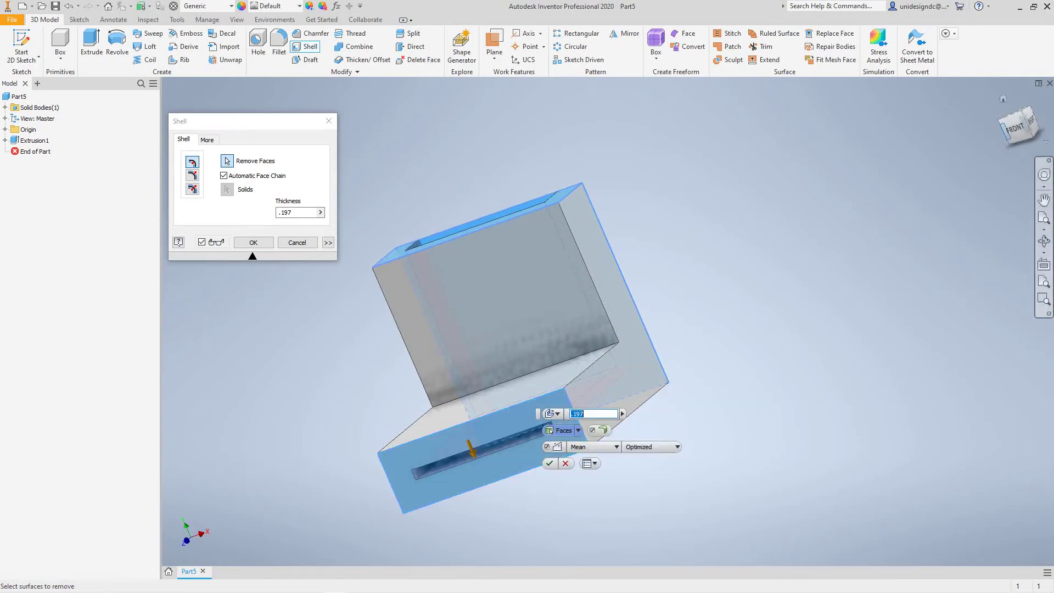
middle_click_drag(550, 431, 550, 430, "shift")
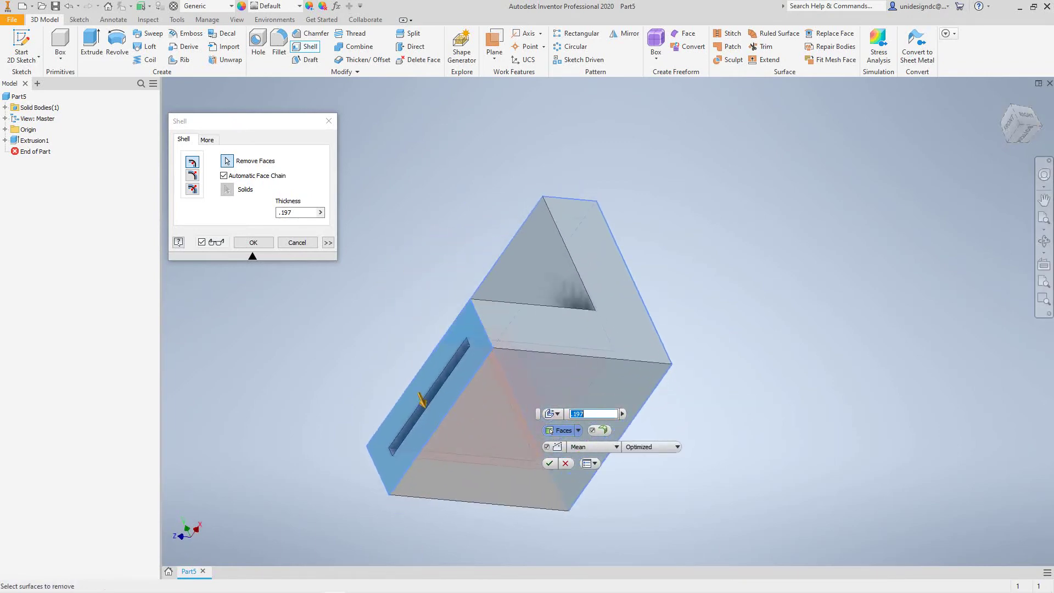
left_click(566, 391)
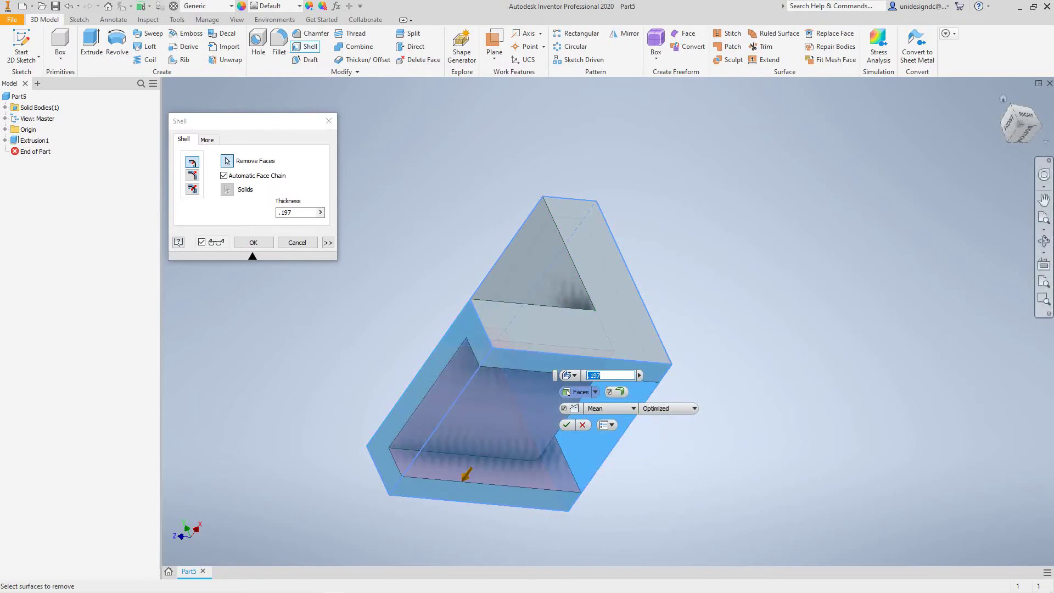
middle_click_drag(567, 392, 567, 391, "shift")
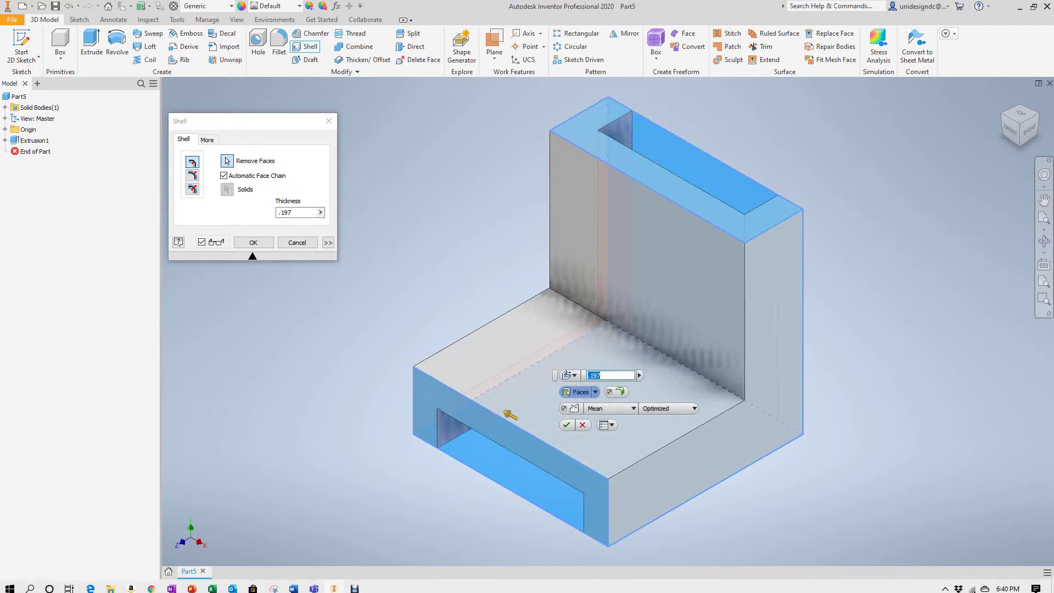
left_click(253, 242)
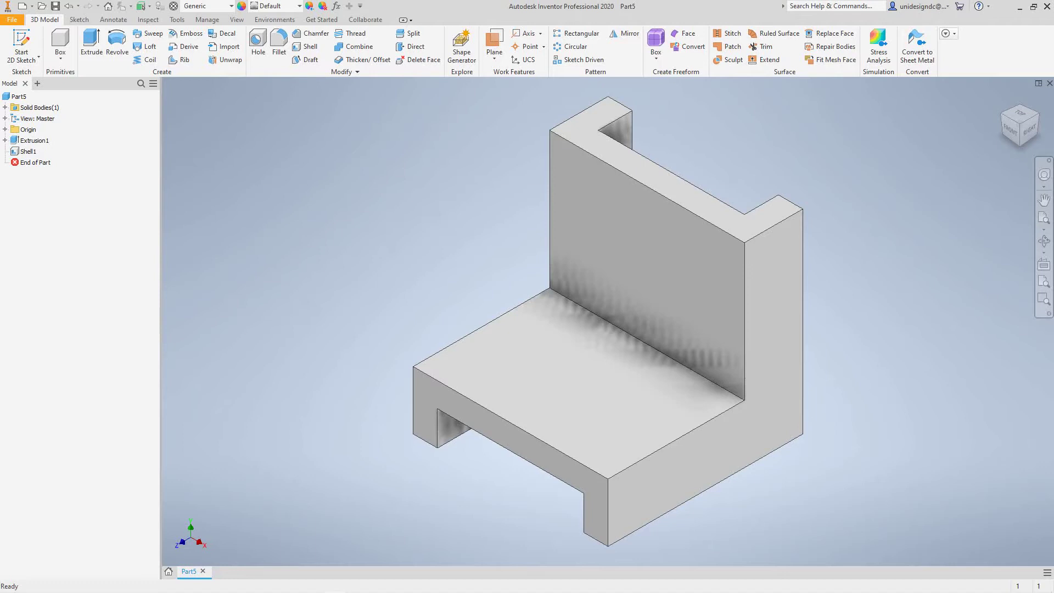
Sketch a vertical center-to-center slot on the base's front face, about 0.92 in between centers and 0.32 in wide, lower center on the recess edge
mouse_move(313, 584)
left_click(22, 58)
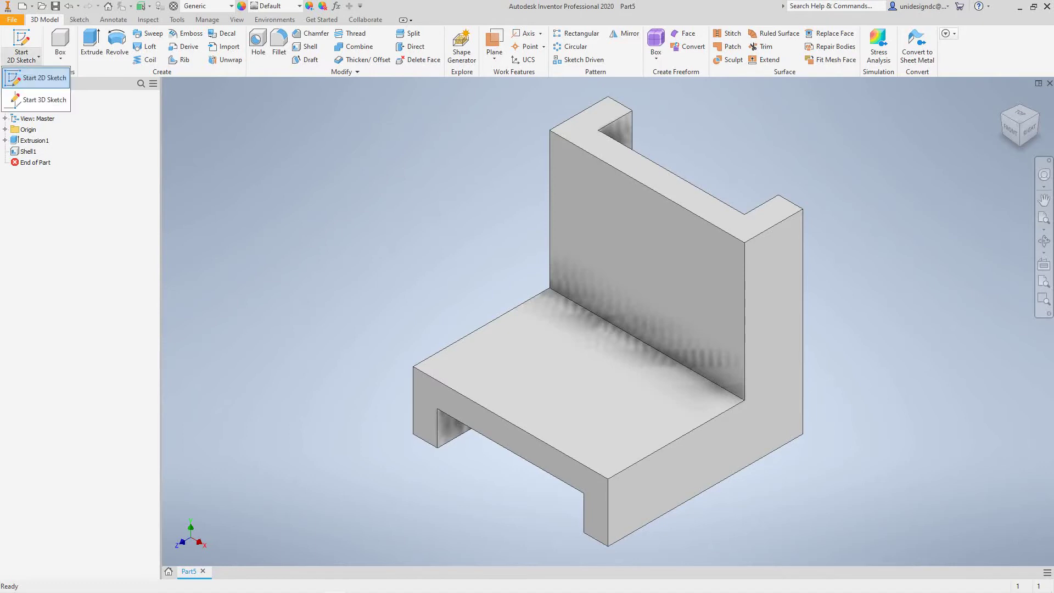
left_click(44, 78)
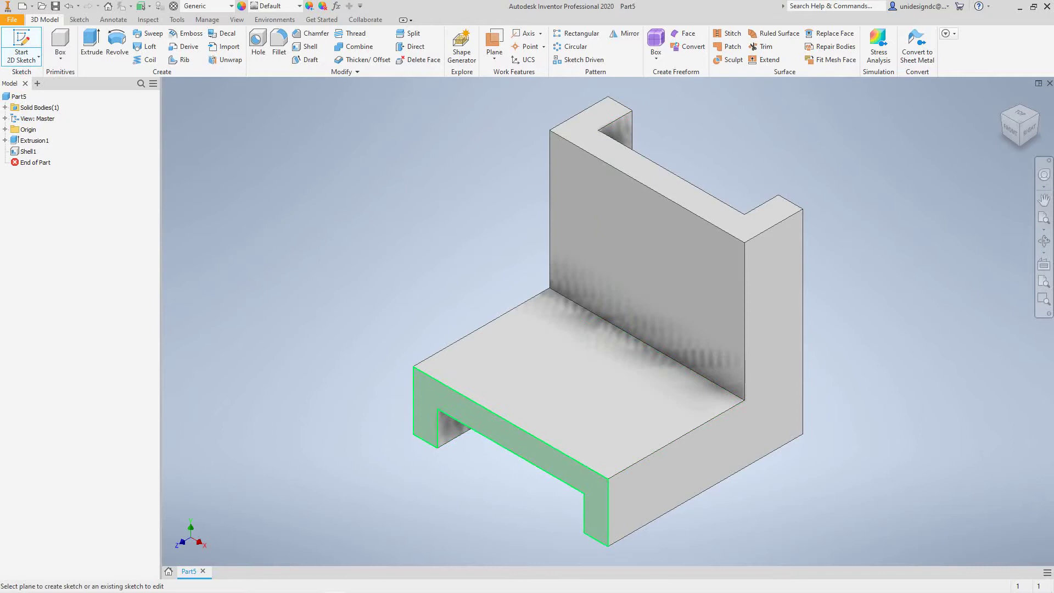
left_click(516, 439)
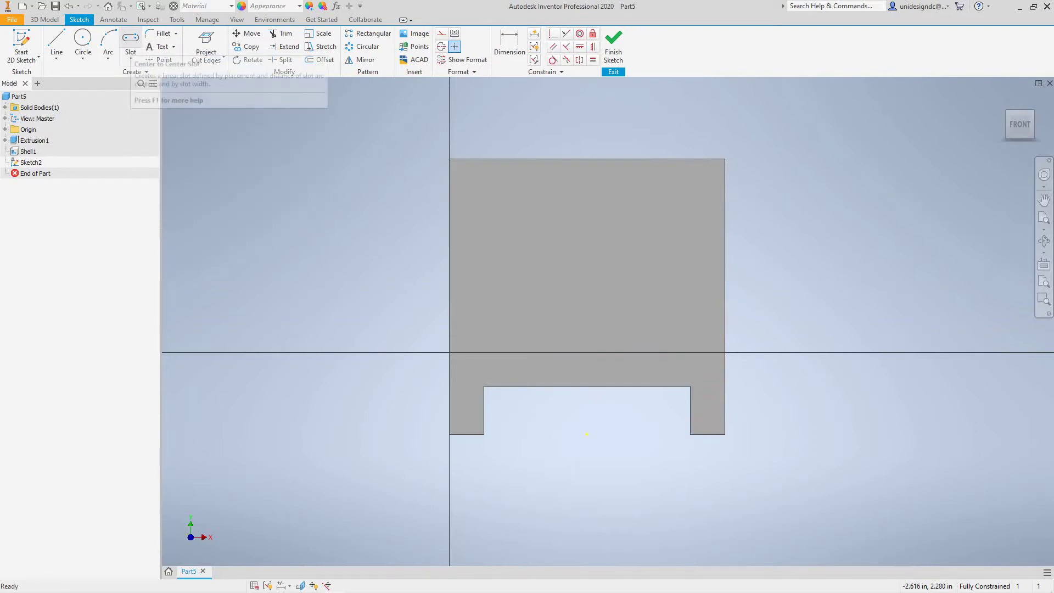
left_click(130, 37)
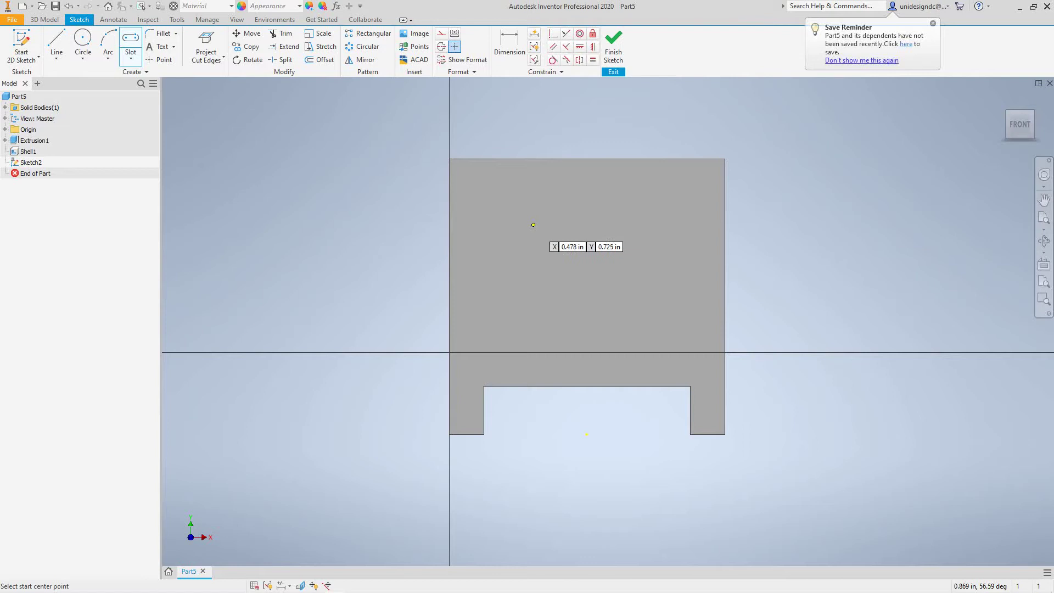
left_click(533, 224)
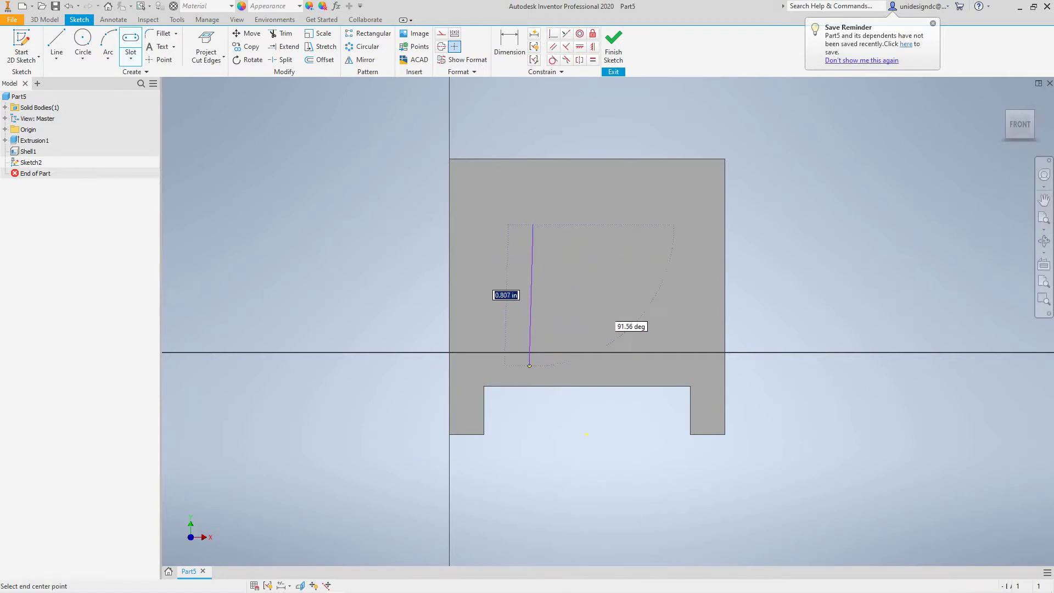
left_click(533, 386)
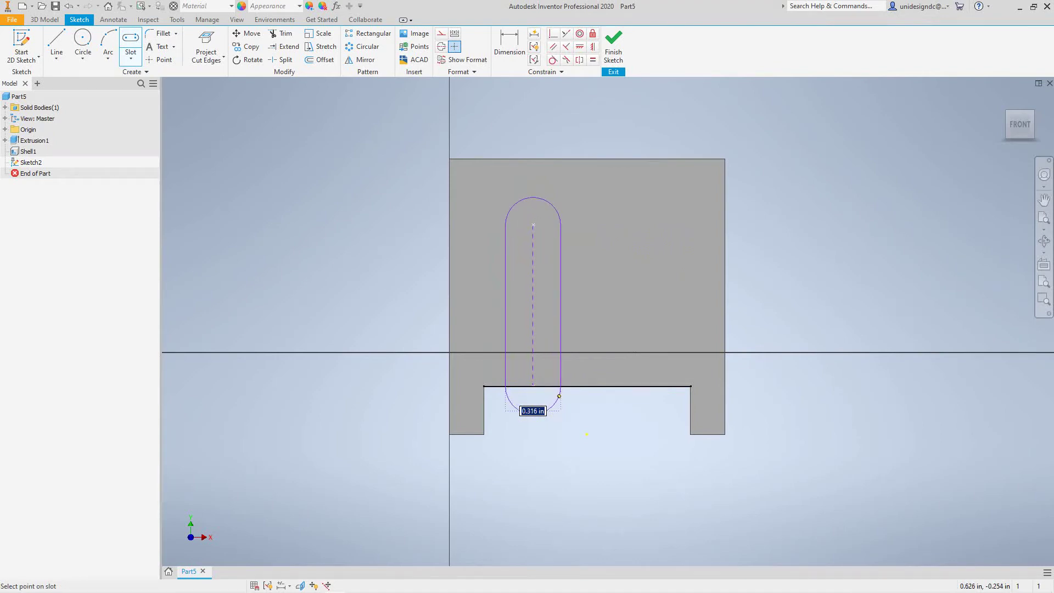
left_click(558, 396)
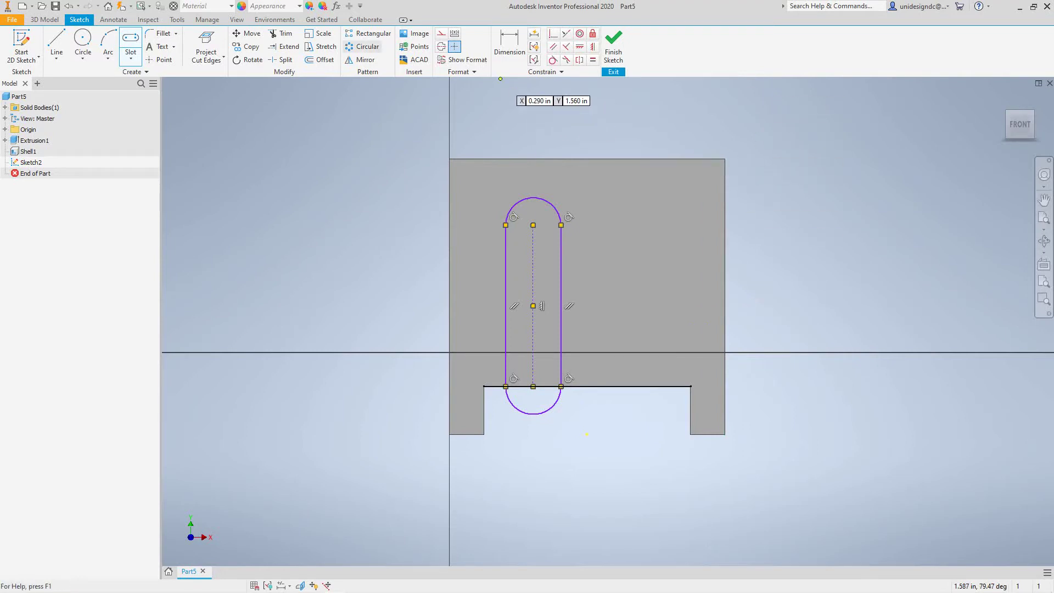
Dimension the radius of the slot's upper arc as 0.236 in
left_click(510, 44)
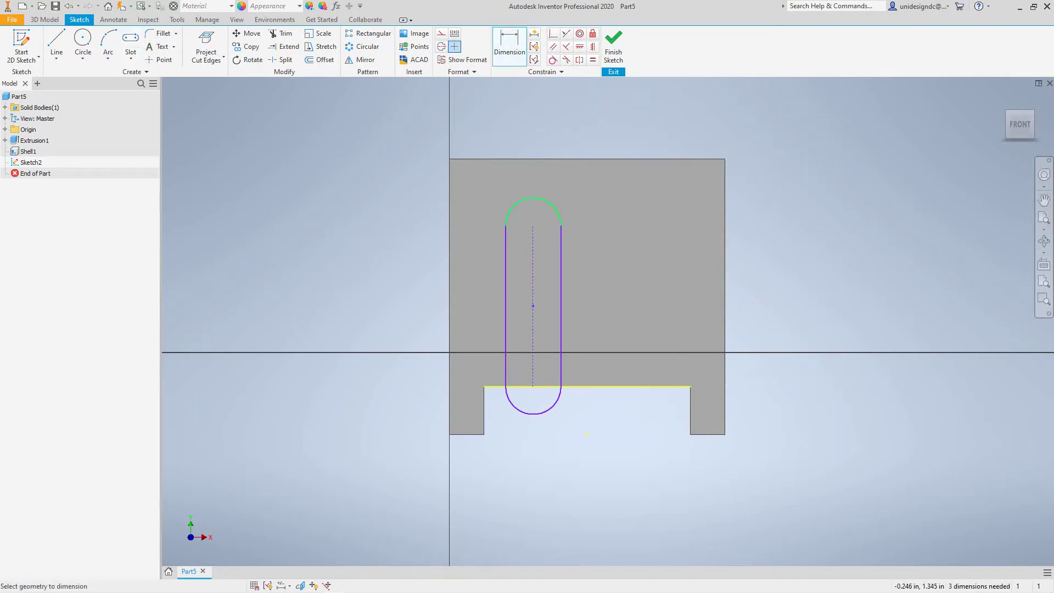
left_click(539, 197)
left_click(654, 136)
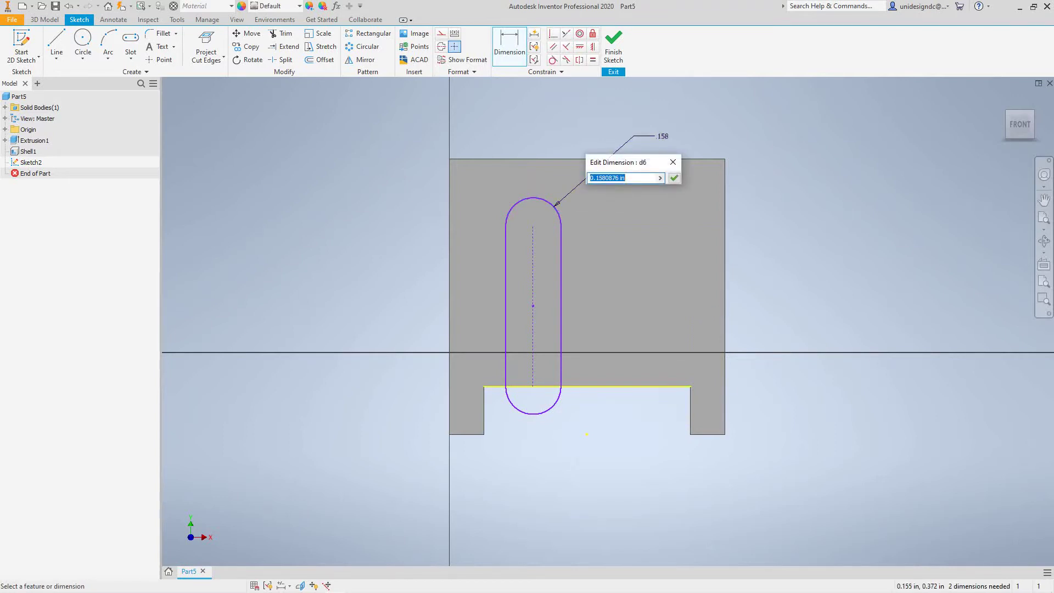
type(".236")
left_click(674, 178)
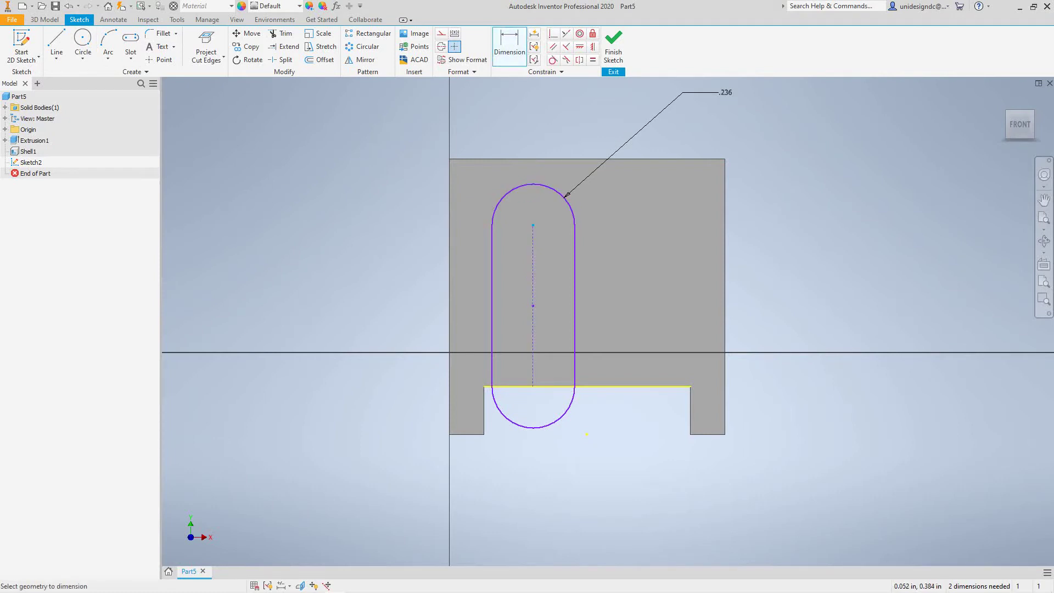
Dimension the vertical distance from the recess edge to the slot's upper arc center as 0.590 in
left_click(587, 387)
left_click(533, 225)
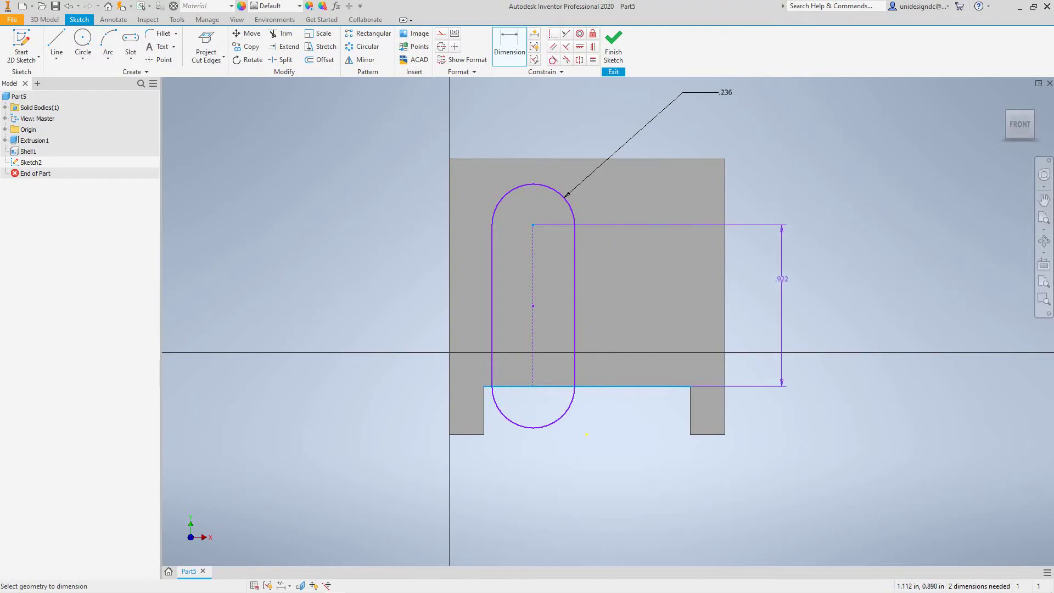
left_click(782, 285)
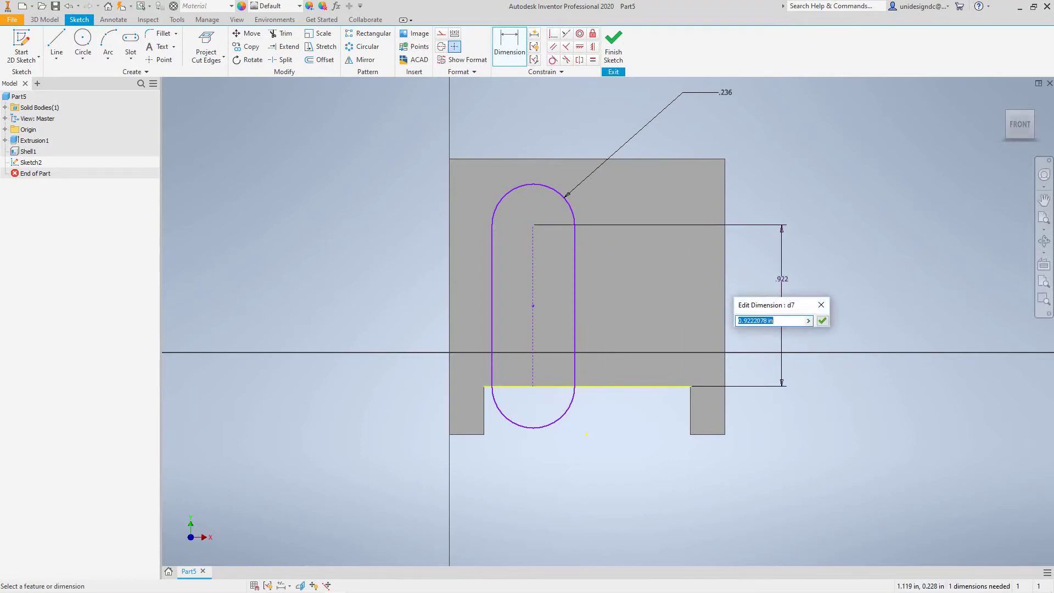
type(".590")
key("Return")
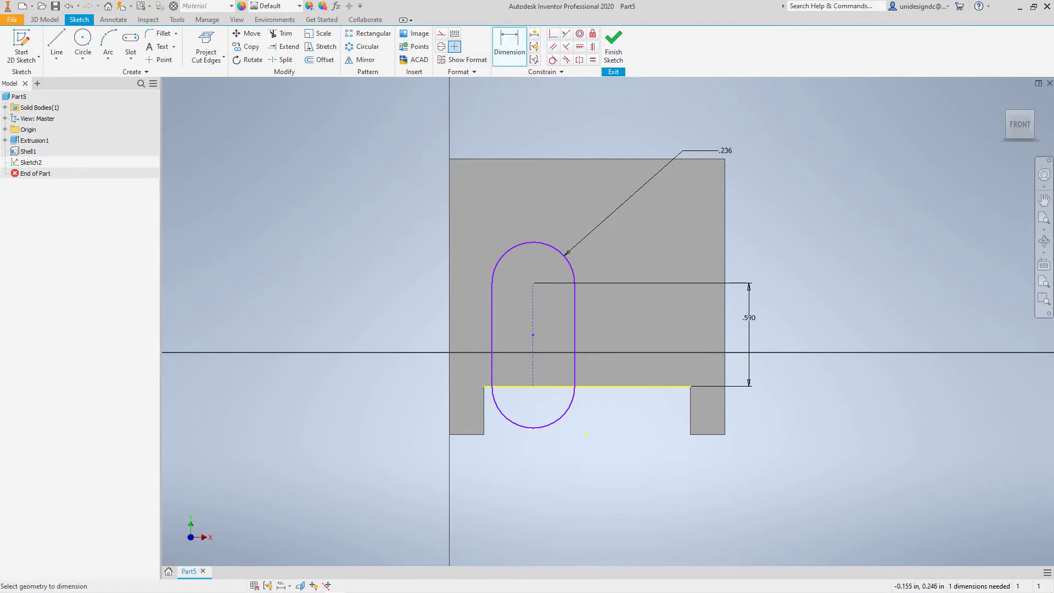
Dimension the slot's lower center 0.787 in from the base's right outer edge and finish the sketch
left_click(533, 386)
left_click(724, 396)
left_click(621, 494)
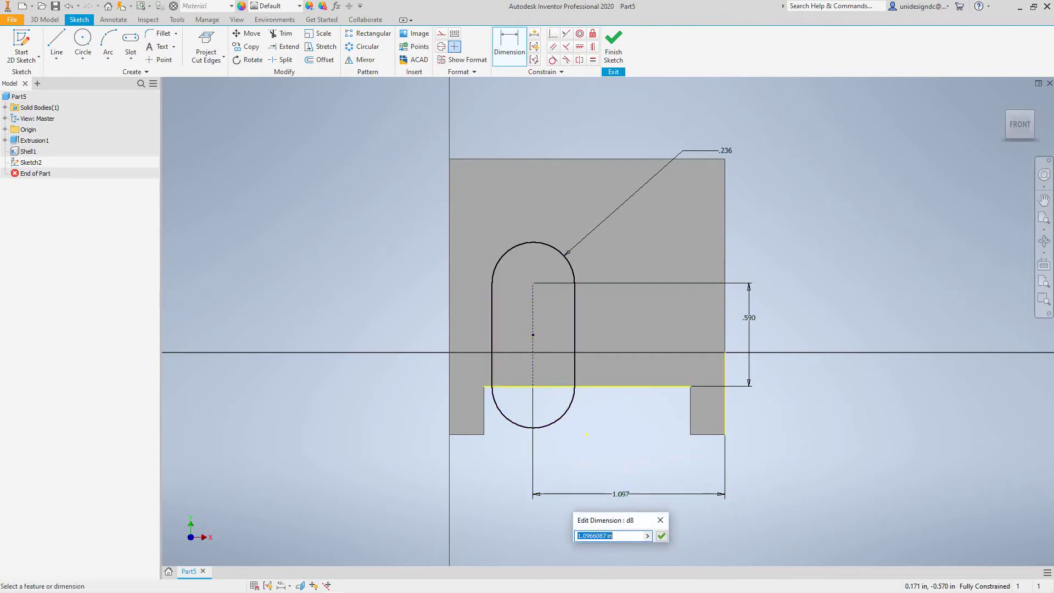
type(".787")
key("Return")
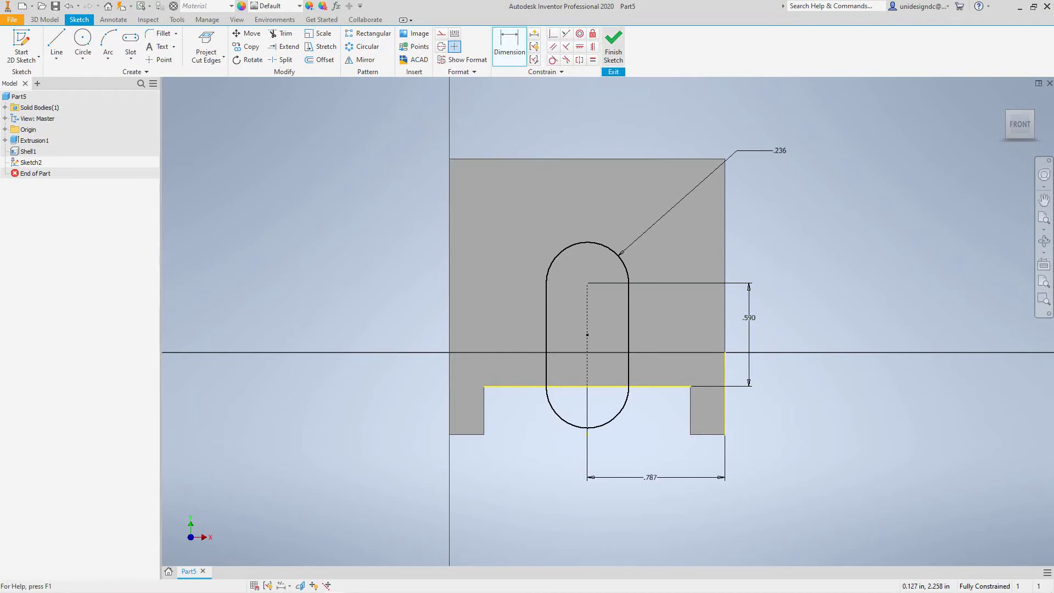
key("F6")
key("ctrl+Return")
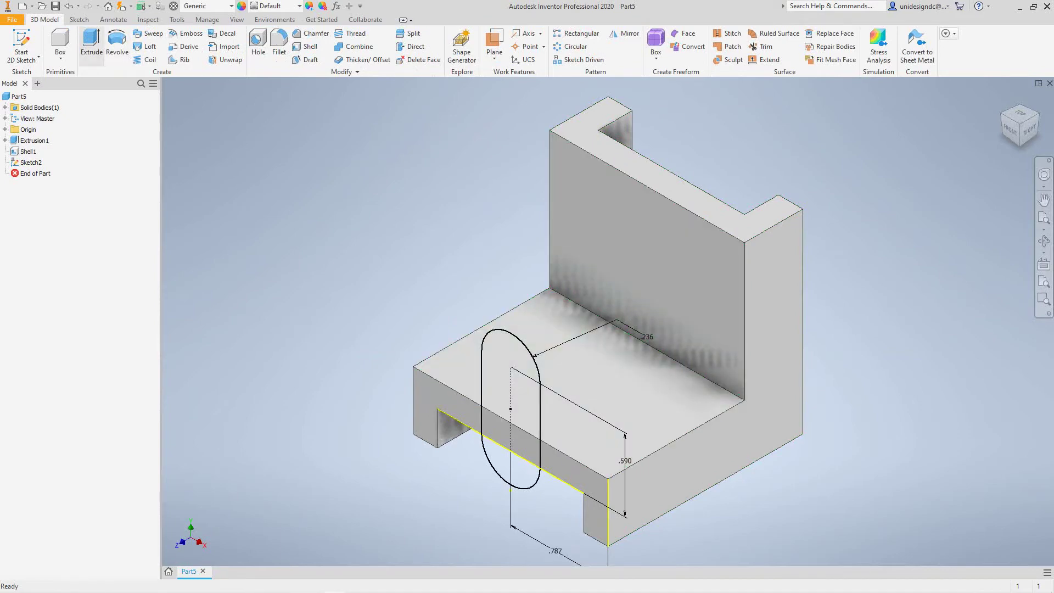
Extrude the slot-shaped profiles 1.575 in toward the upright wall and join them to the bracket
left_click(91, 44)
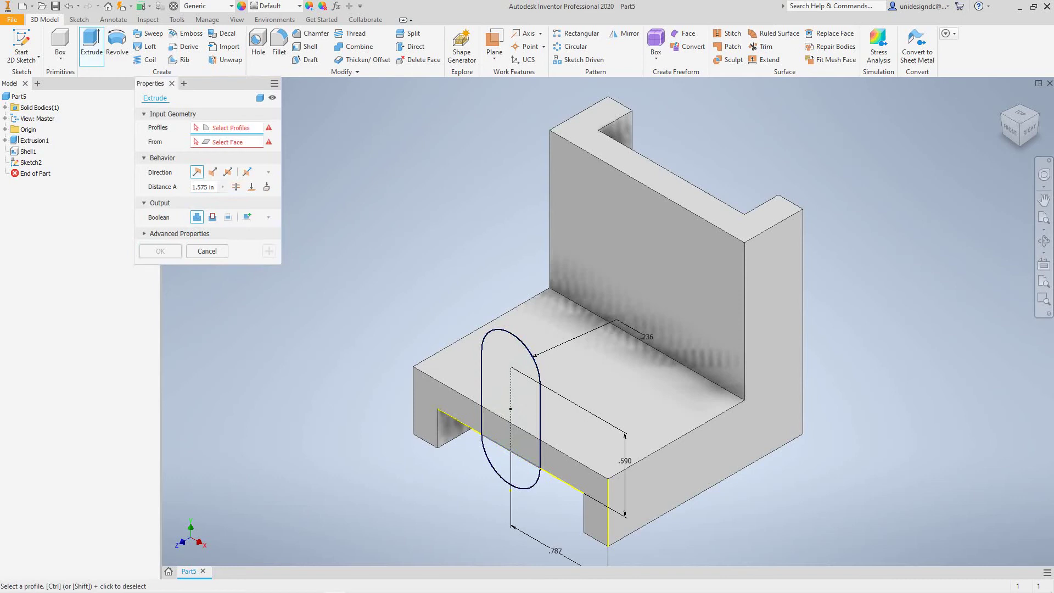
left_click(511, 417)
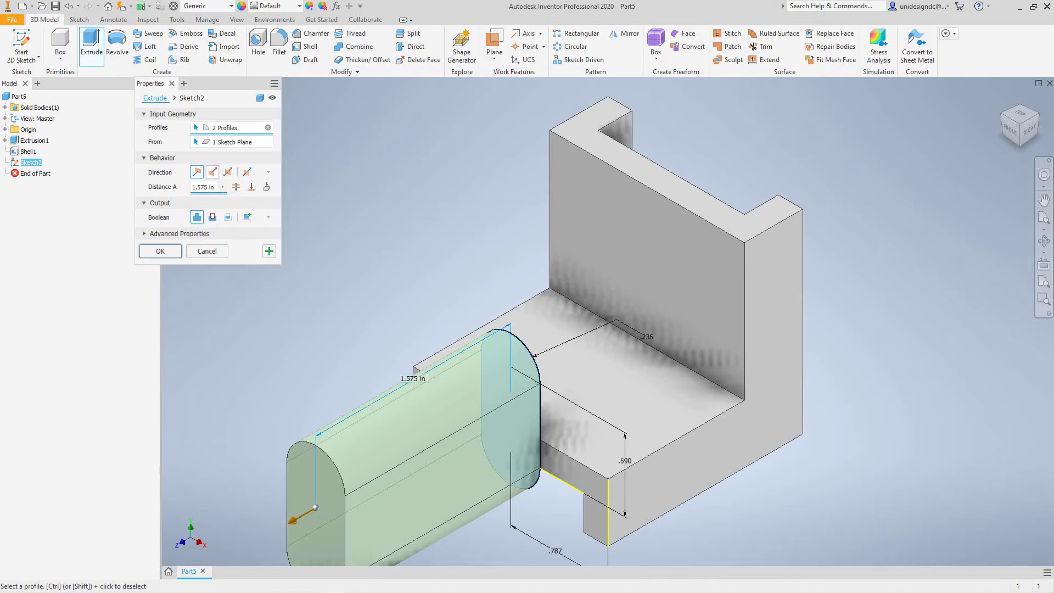
left_click(212, 172)
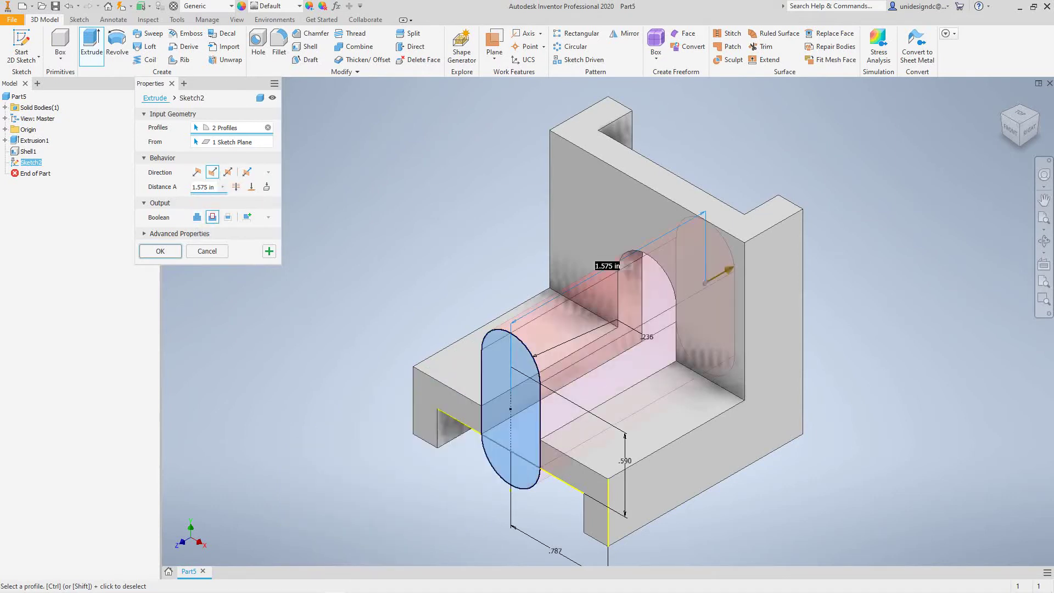
left_click(196, 217)
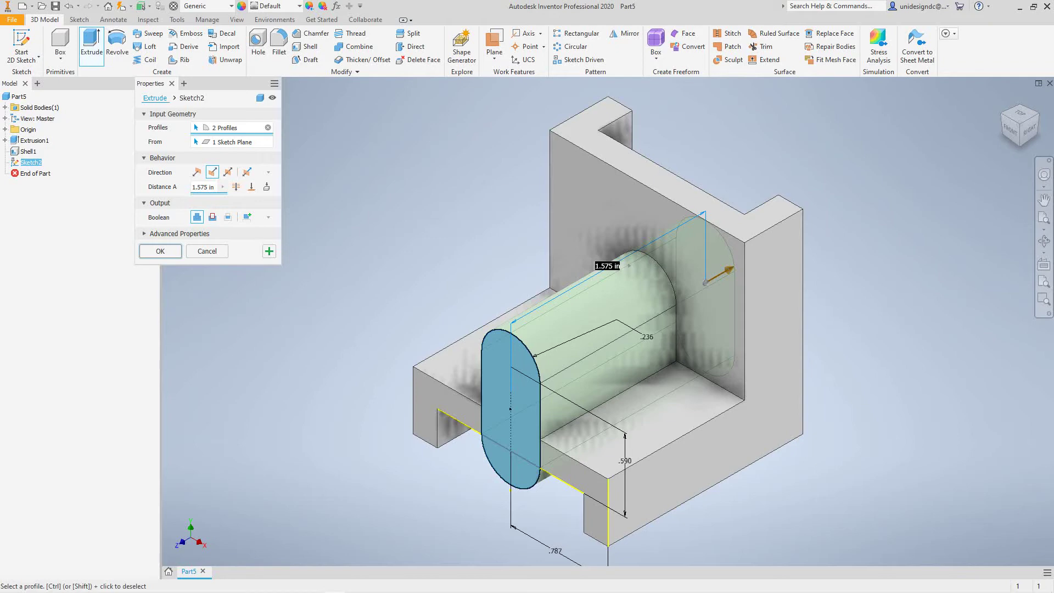
key("Return")
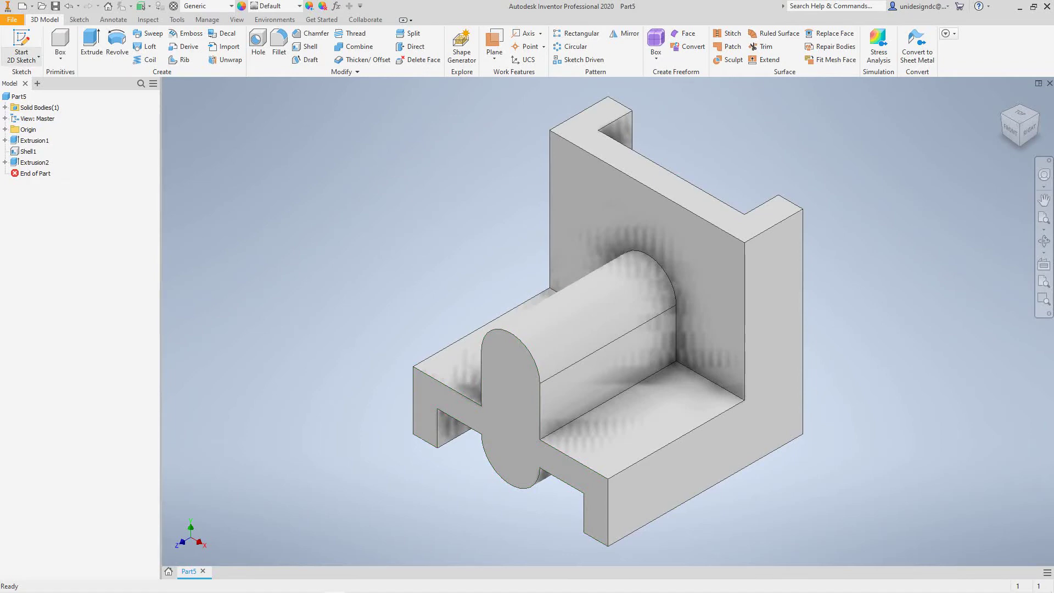
Start a 2D sketch on the front end face of the slot-shaped boss
left_click(22, 60)
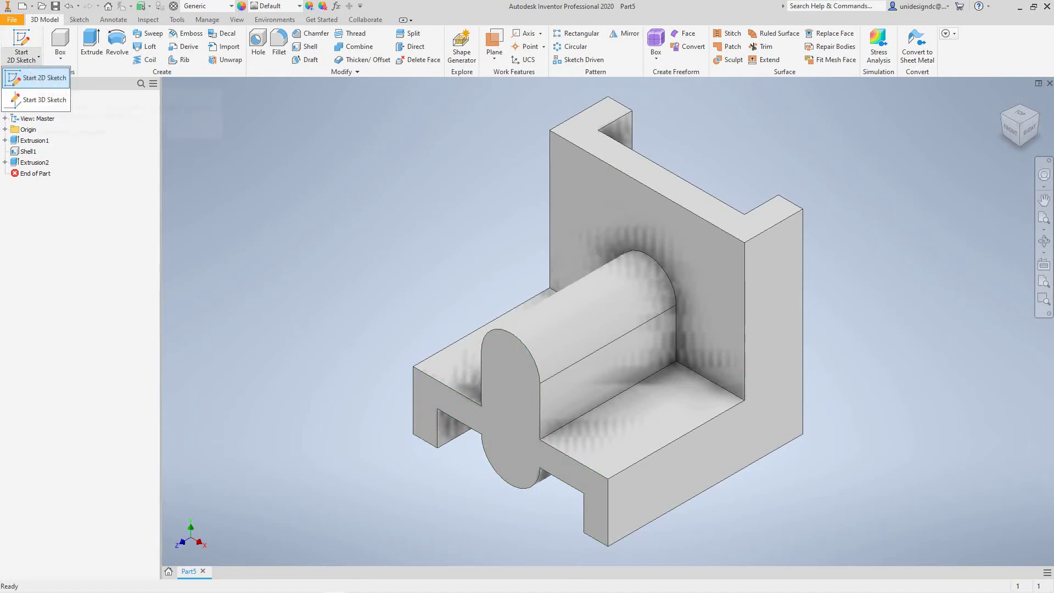
left_click(37, 77)
left_click(510, 409)
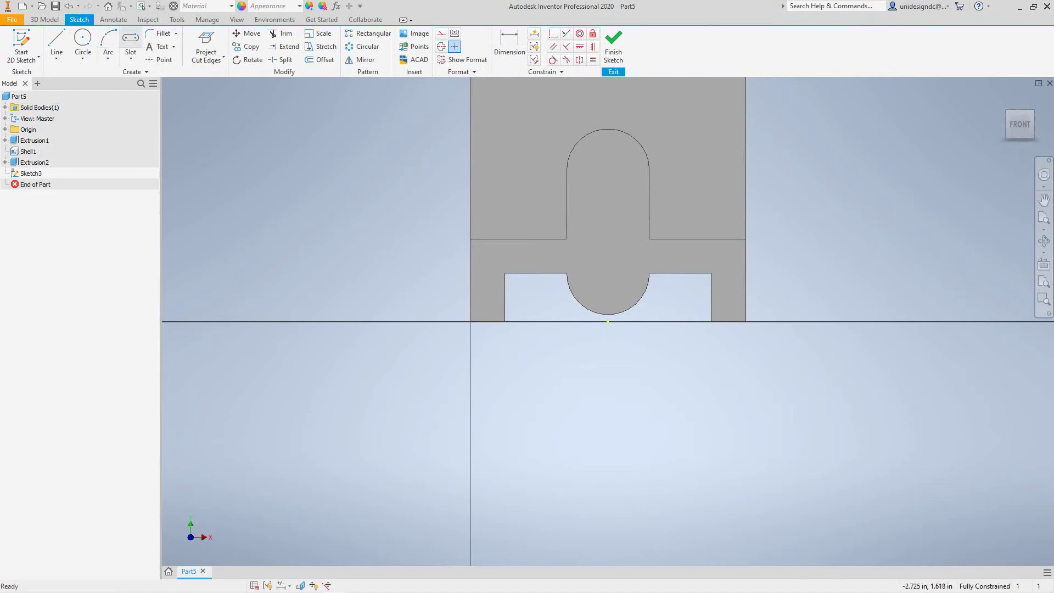
Try to sketch a vertical center-to-center slot inside the boss face, drawn downward from near the boss's upper arc center, about 0.19 in wide
left_click(130, 41)
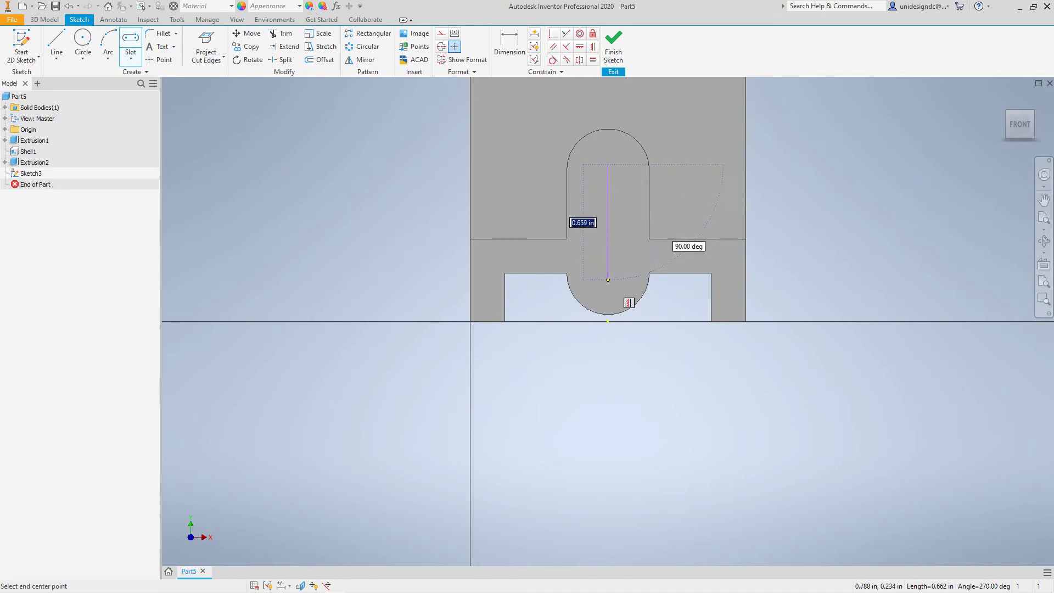
left_click(608, 271)
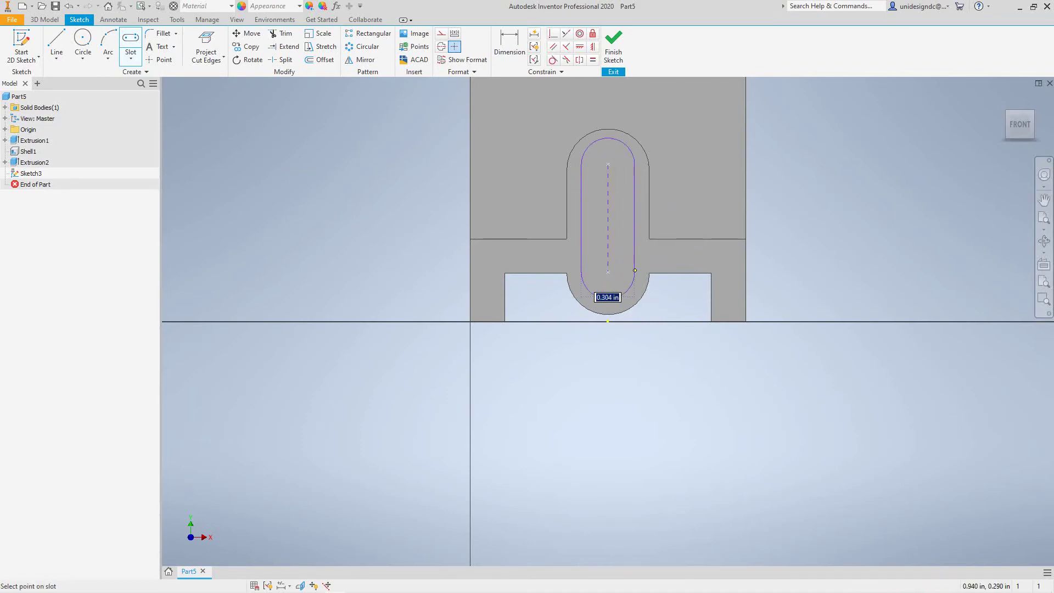
left_click(626, 268)
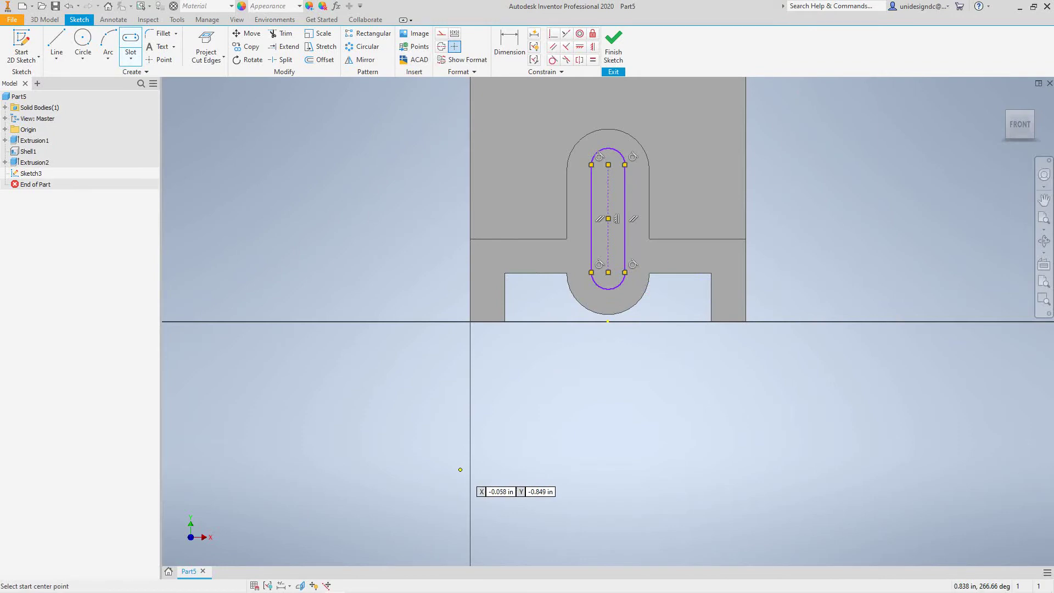
Dimension the radius of the inner slot's lower arc as 0.118 in
left_click(509, 48)
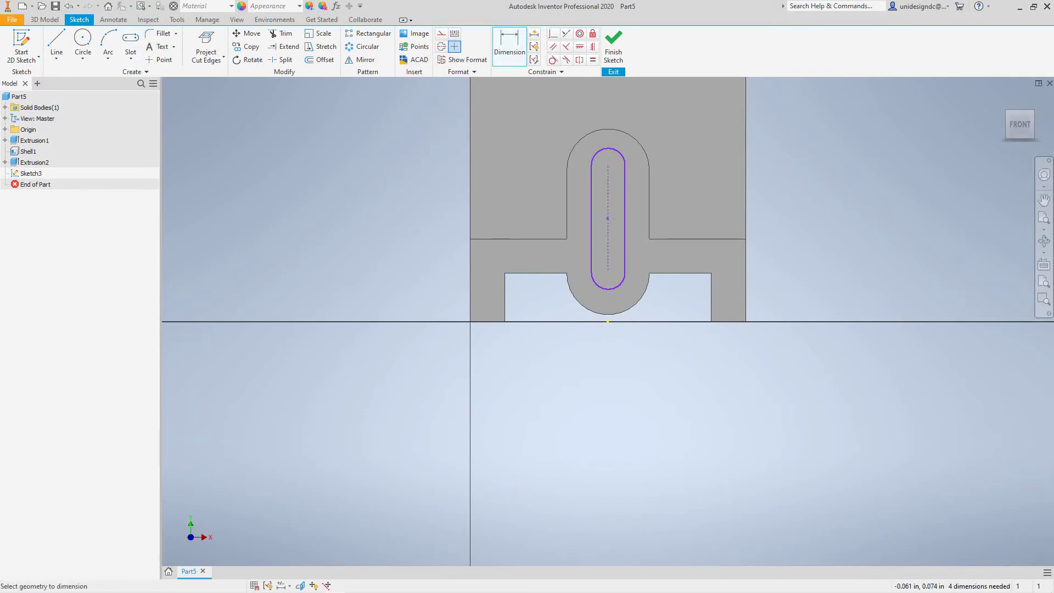
left_click(618, 287)
left_click(694, 371)
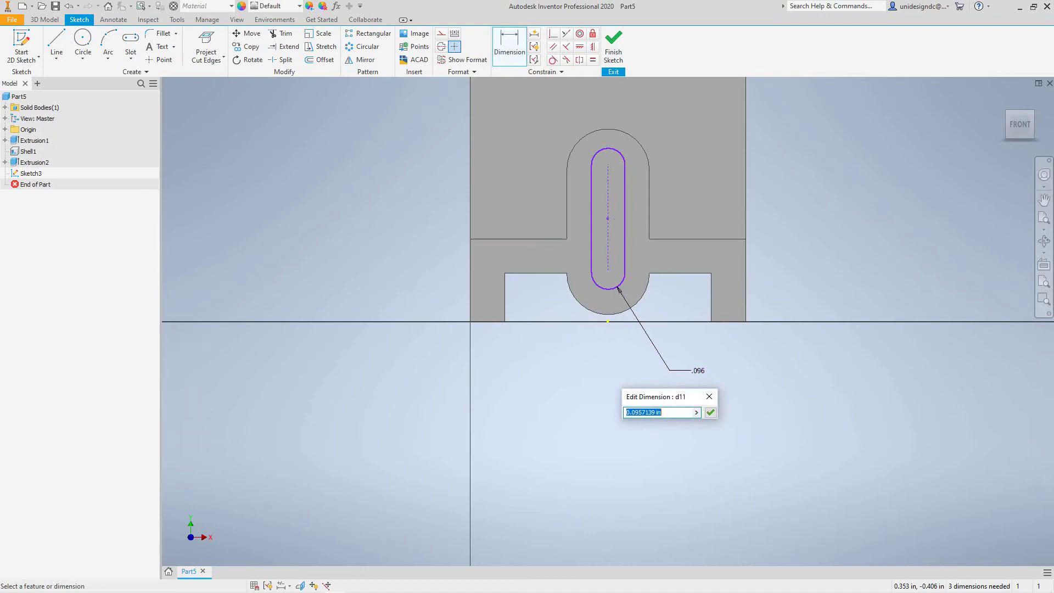
type(".118")
key("Return")
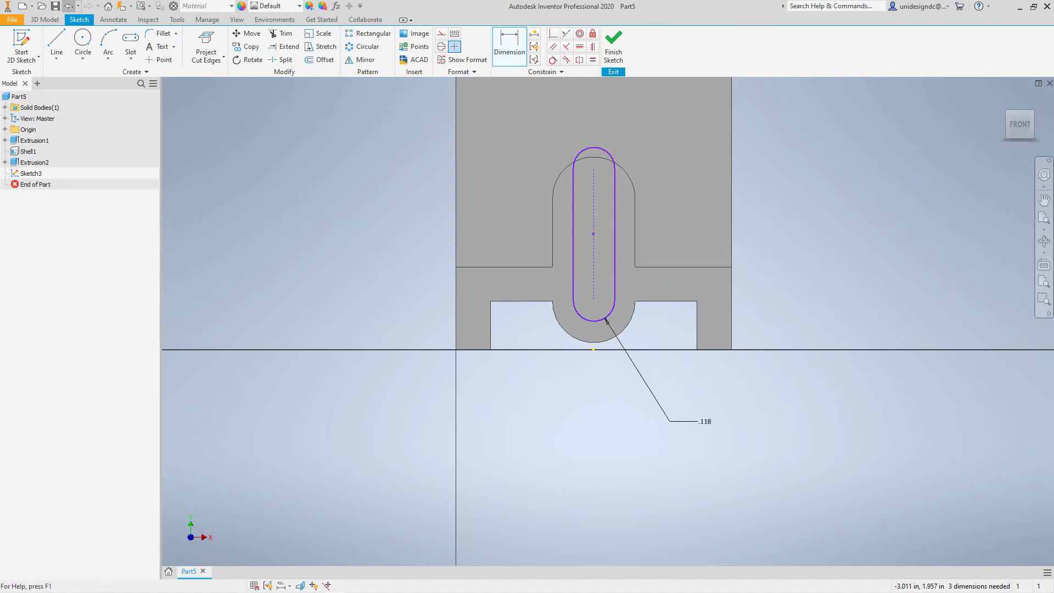
Undo the radius dimension and the inner slot
left_click(69, 6)
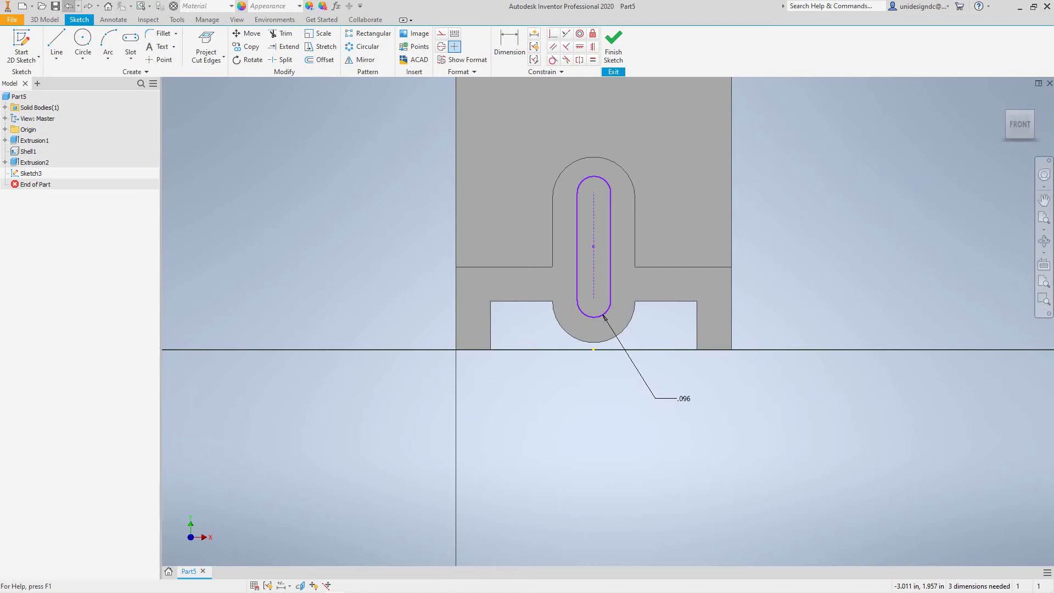
left_click(69, 6)
left_click(69, 6)
Try redrawing the vertical inner slot downward from near the upper arc center, about 0.57 in between centers and 0.19 in wide
left_click(130, 41)
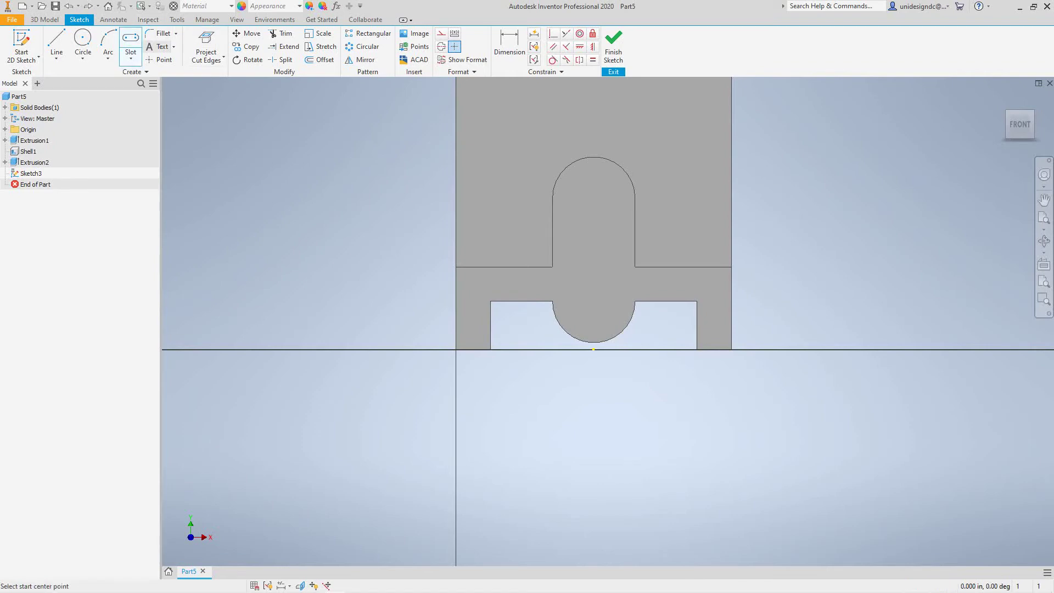
left_click(593, 201)
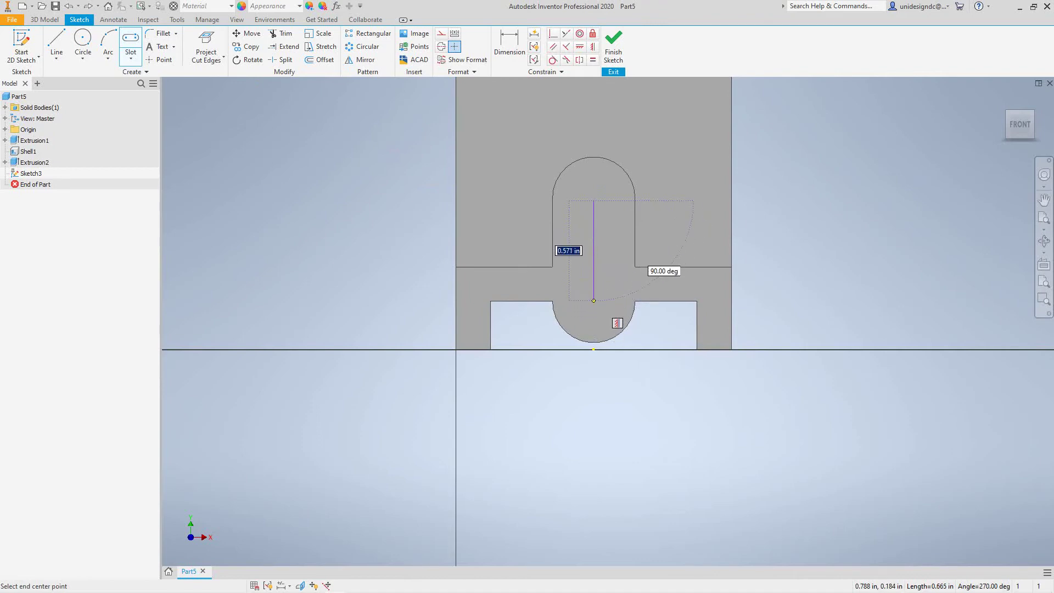
left_click(593, 298)
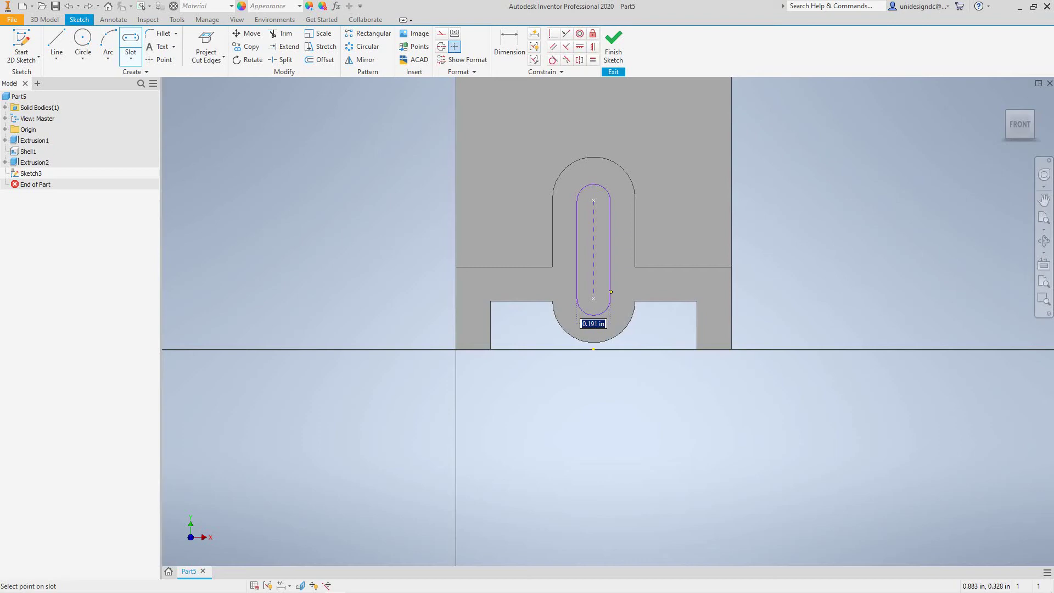
left_click(610, 292)
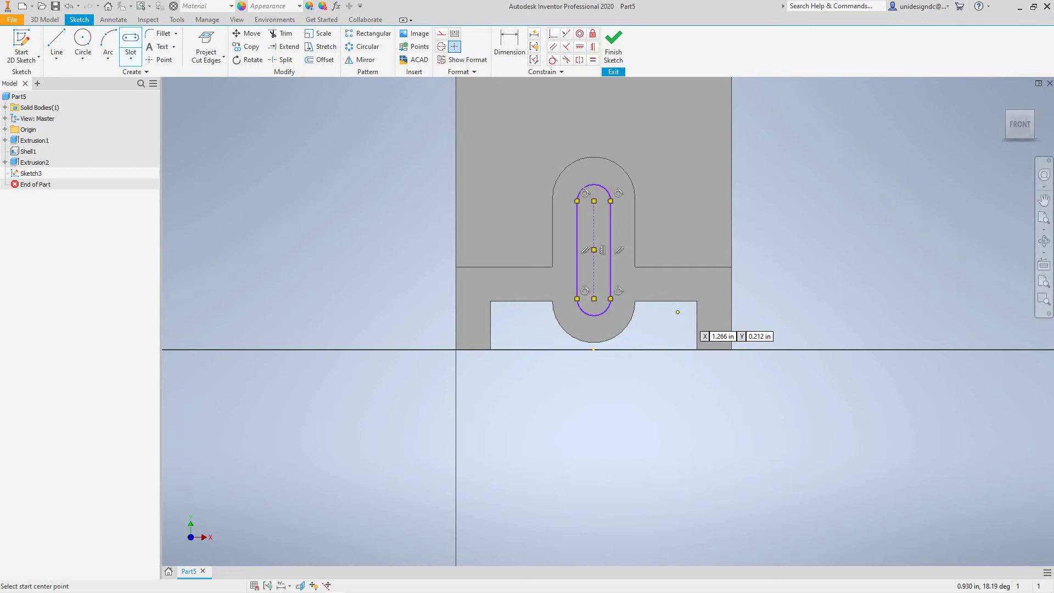
Dimension the lower arc of the redrawn inner slot with a 0.118 in radius
key("d")
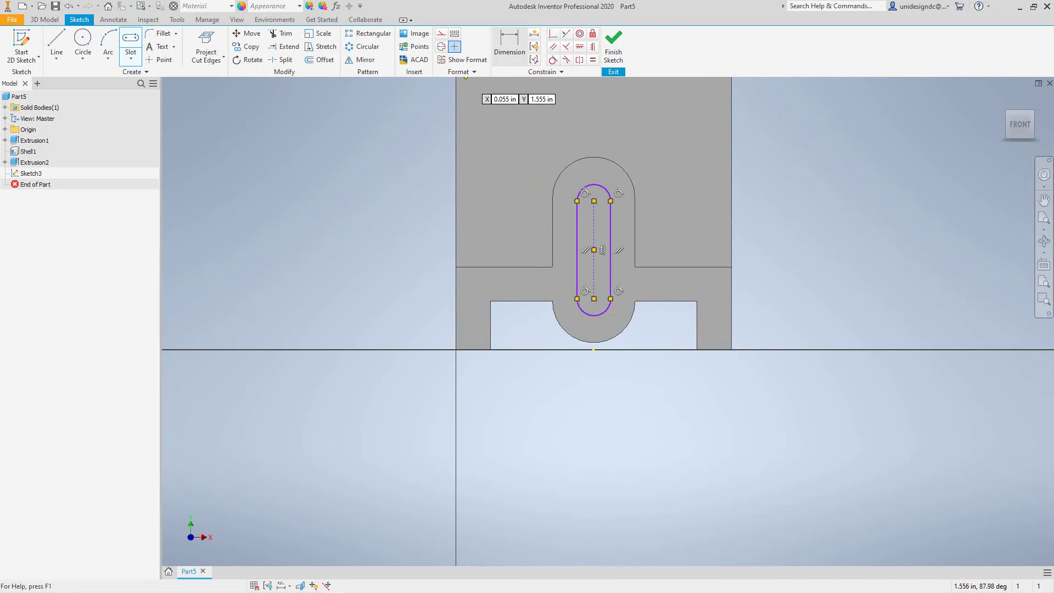
left_click(606, 312)
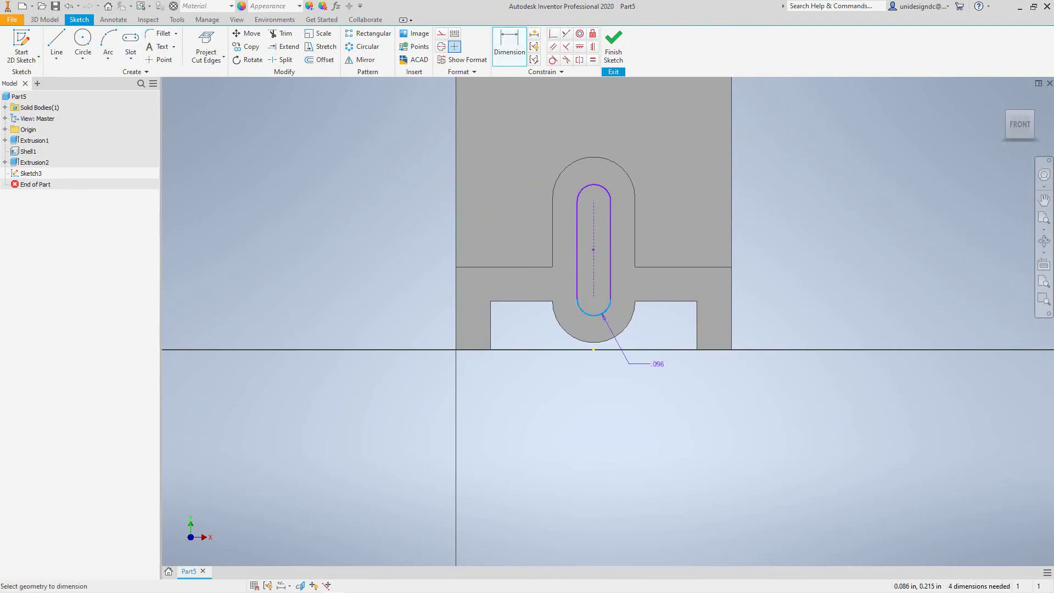
left_click(708, 413)
type(".118")
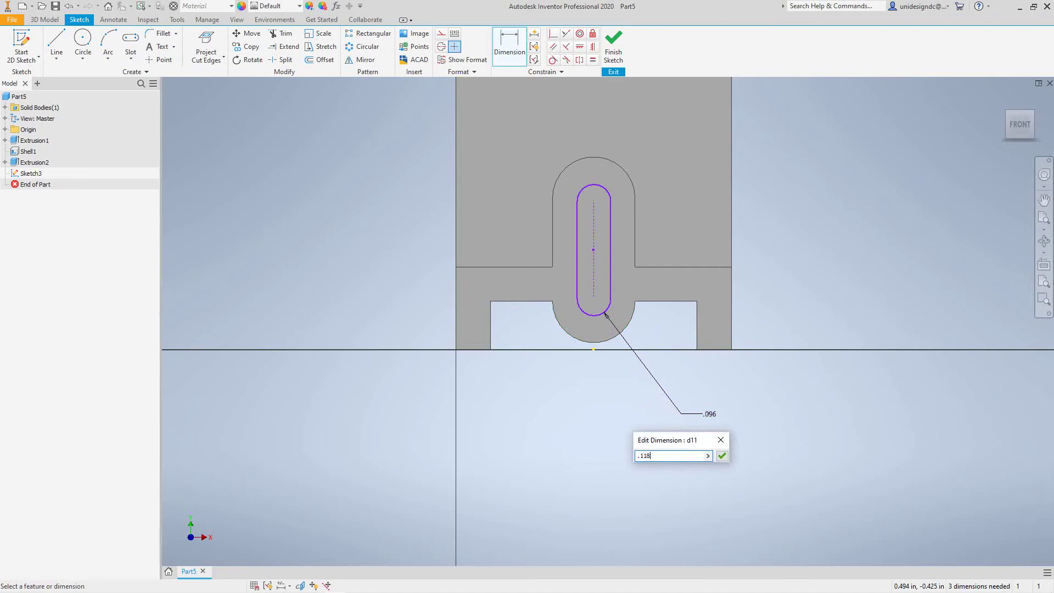
key("Return")
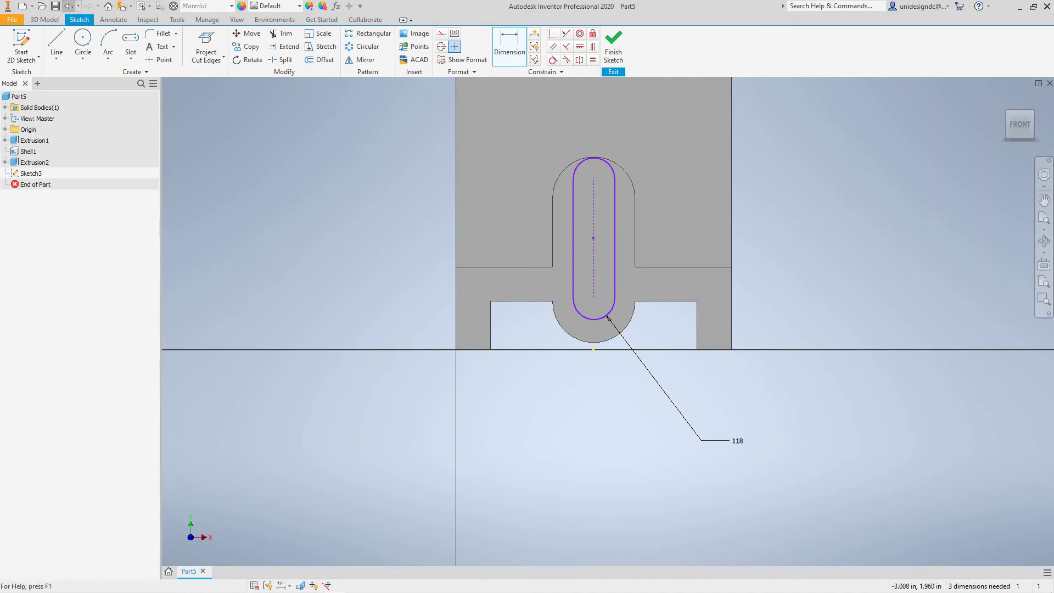
Undo the redrawn inner slot together with its radius dimension
left_click(68, 6)
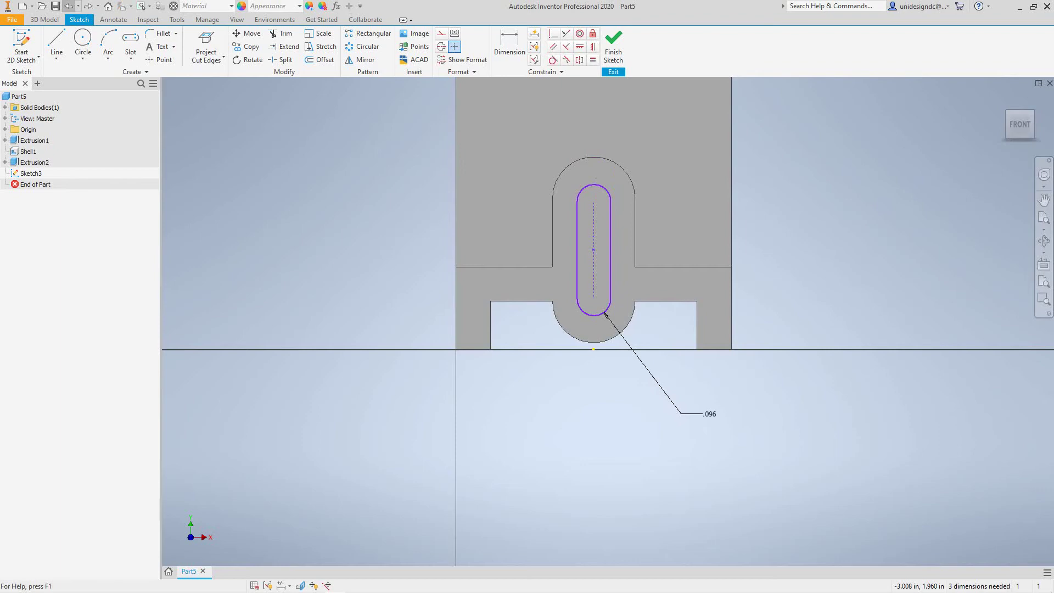
left_click(68, 6)
left_click(68, 6)
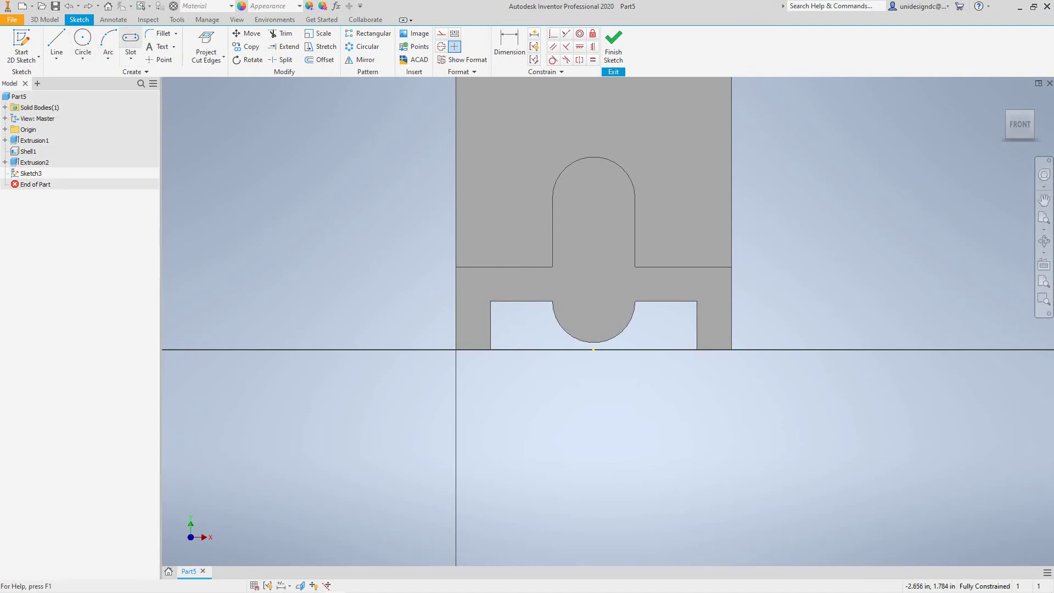
Try drawing the inner slot upward from the boss's lower arc center, about 0.55 in between centers and 0.20 in wide
left_click(131, 40)
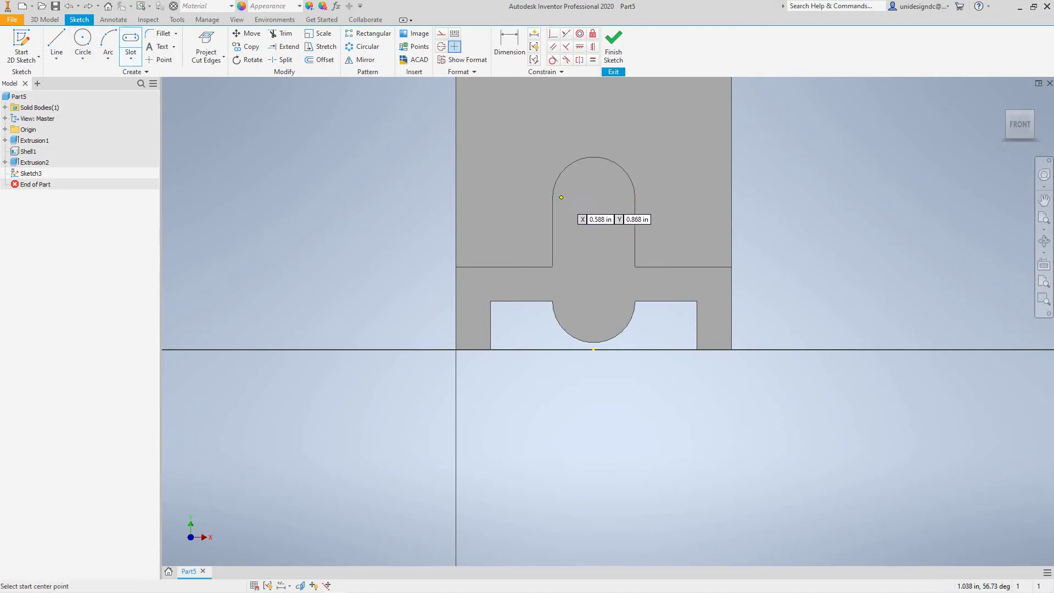
left_click(594, 301)
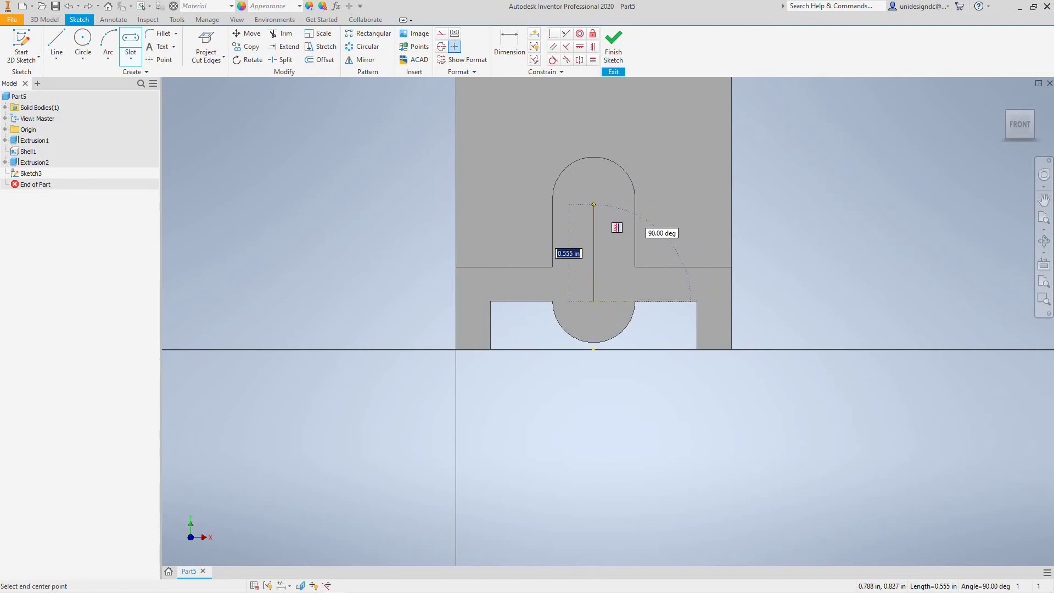
left_click(593, 206)
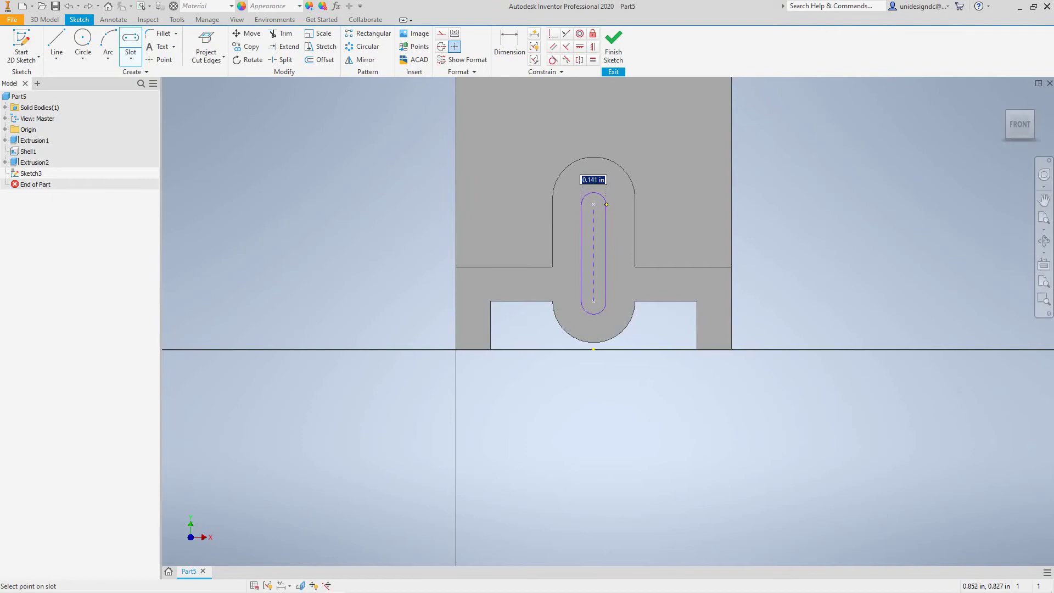
left_click(611, 205)
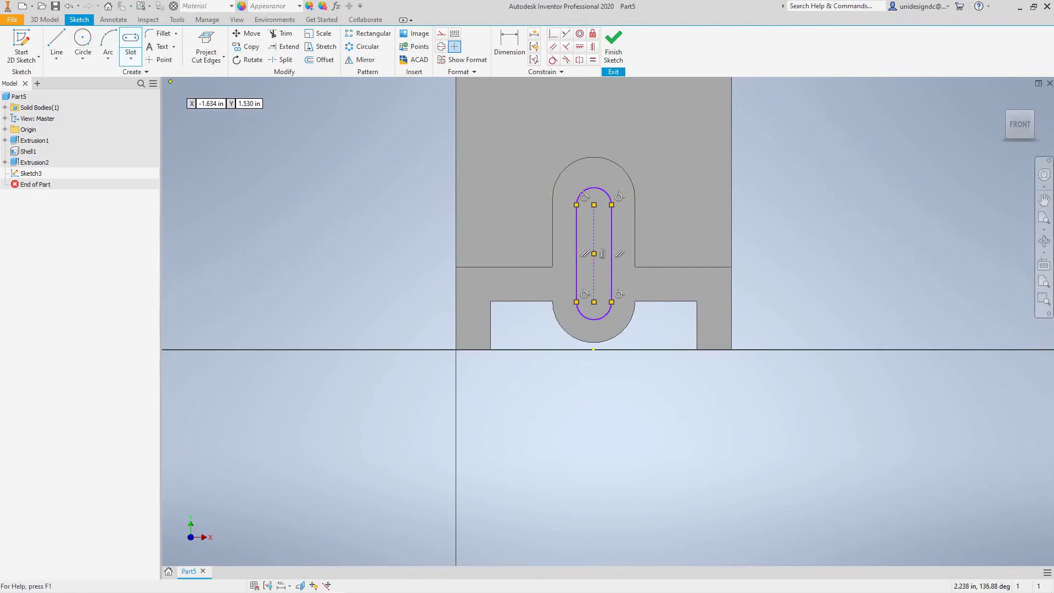
Set a 0.118 in radius dimension on the lower arc of the upward-drawn inner slot
key("d")
left_click(602, 317)
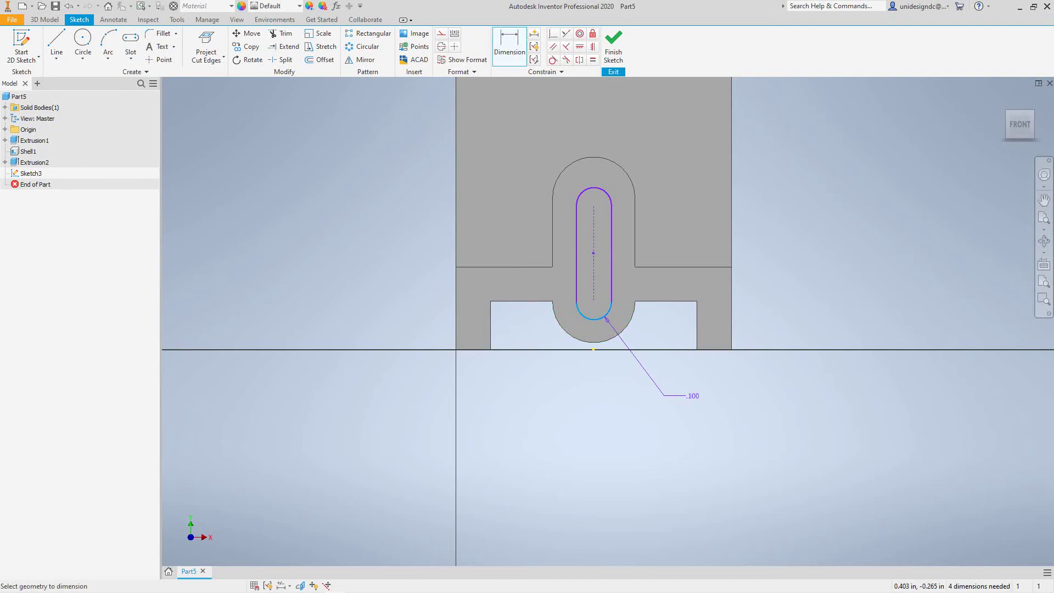
left_click(684, 395)
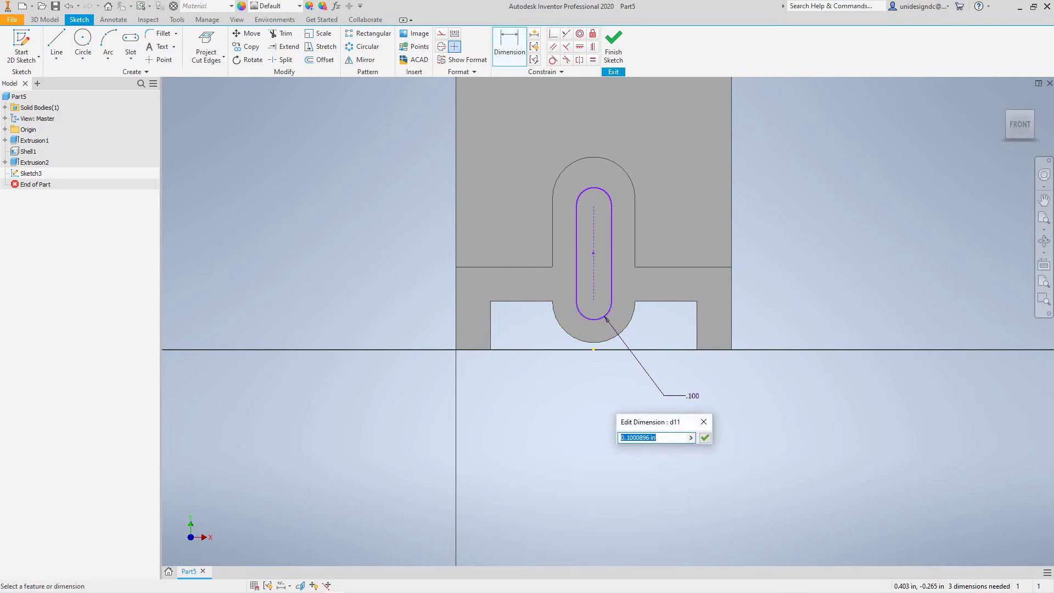
type(".118")
key("Return")
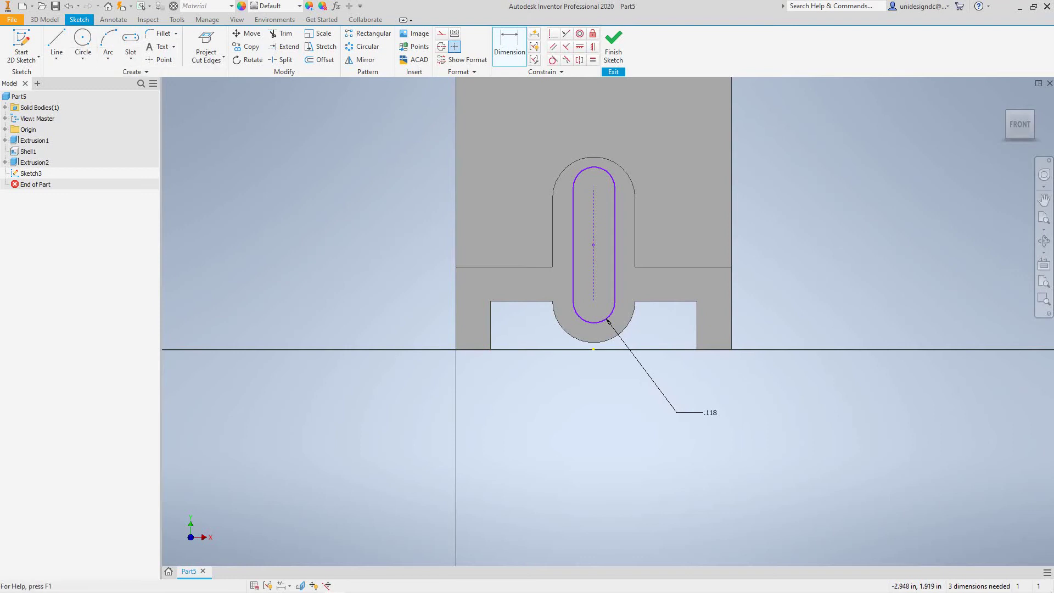
Undo the radius dimension and the upward-drawn inner slot
left_click(68, 5)
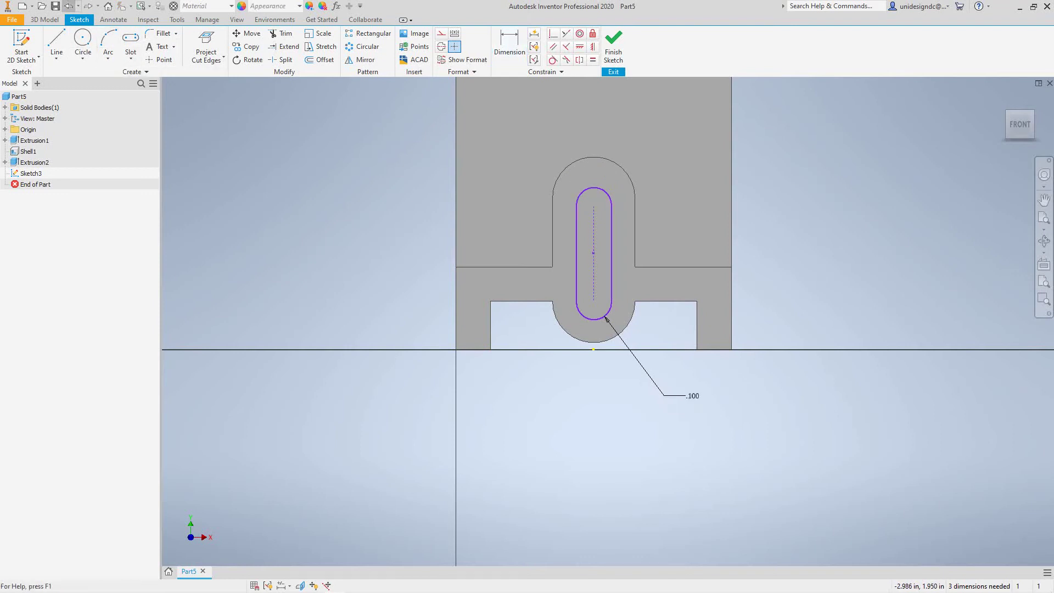
left_click(68, 6)
left_click(68, 6)
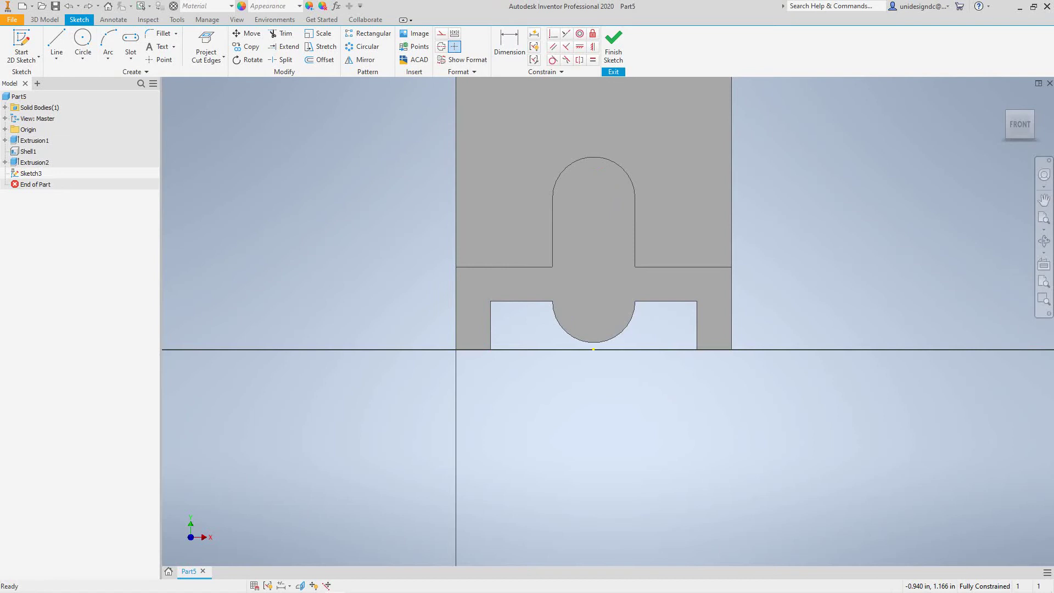
Draw a center-to-center slot, about 0.2 in wide, between the boss's lower and upper arc centers, and finish the sketch
left_click(131, 58)
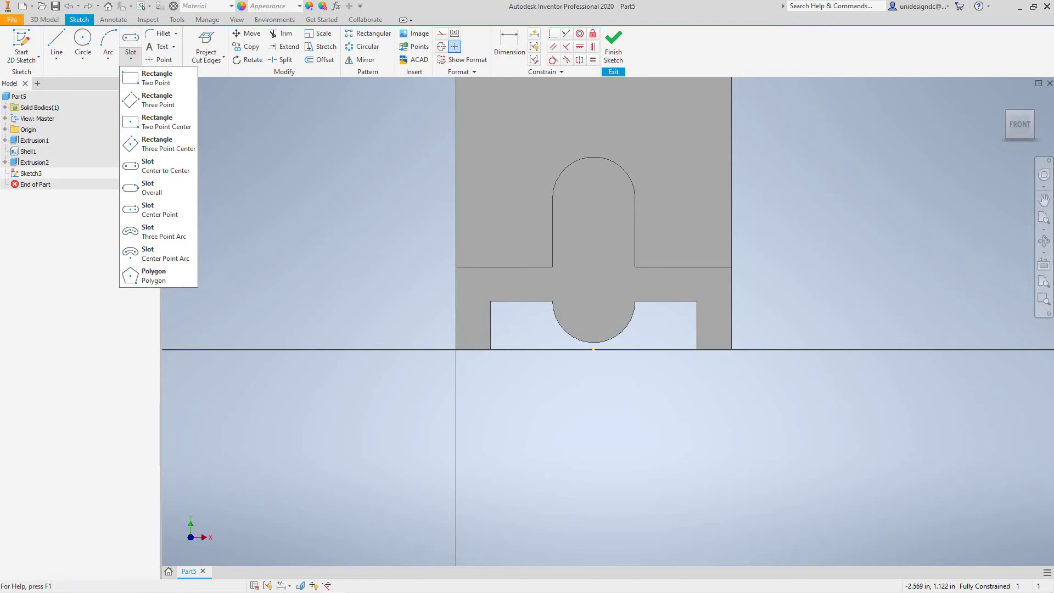
left_click(159, 165)
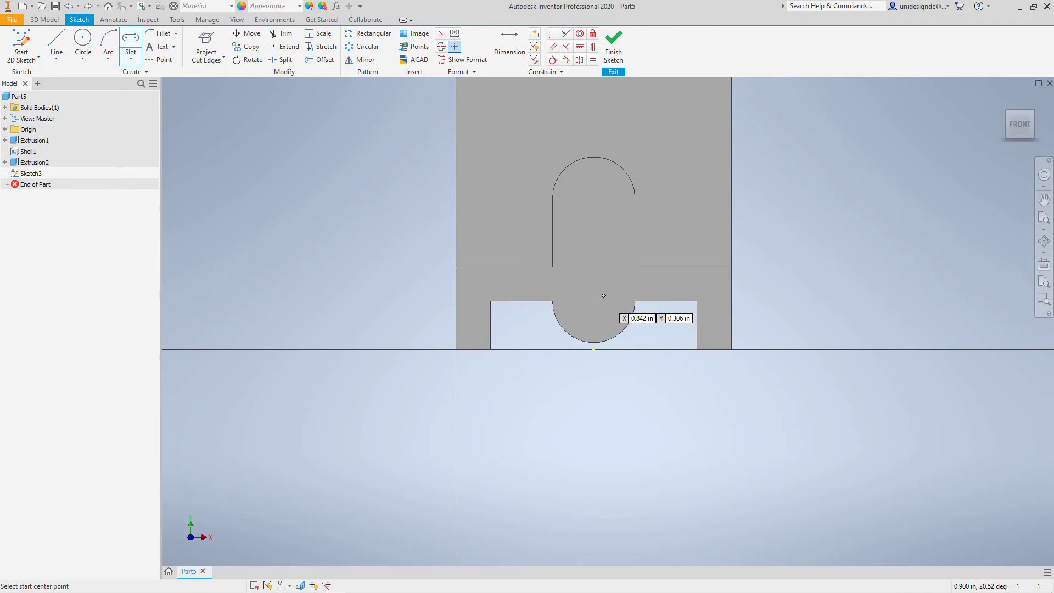
left_click(593, 300)
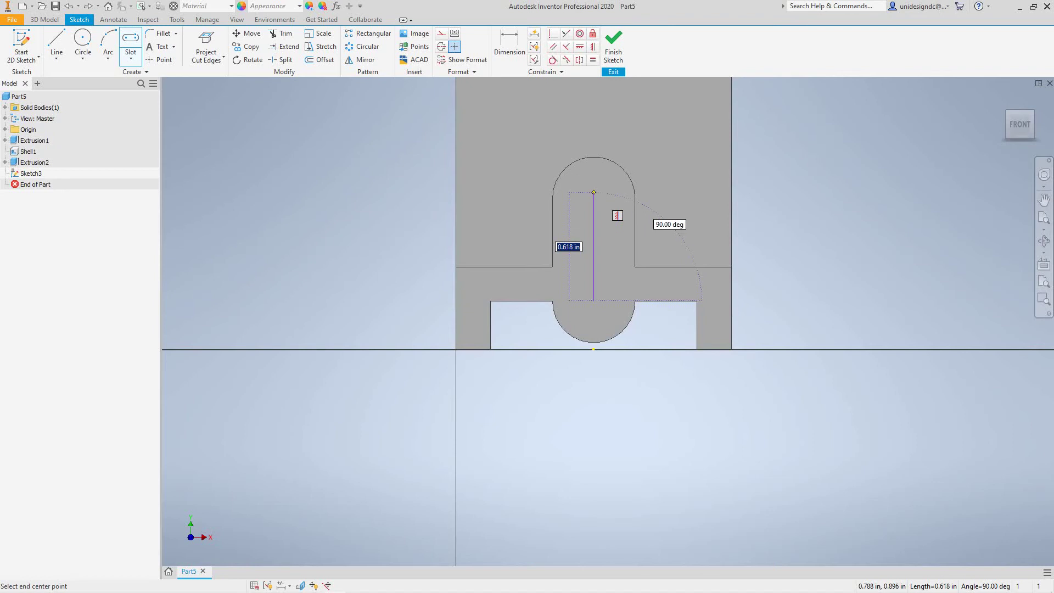
left_click(593, 200)
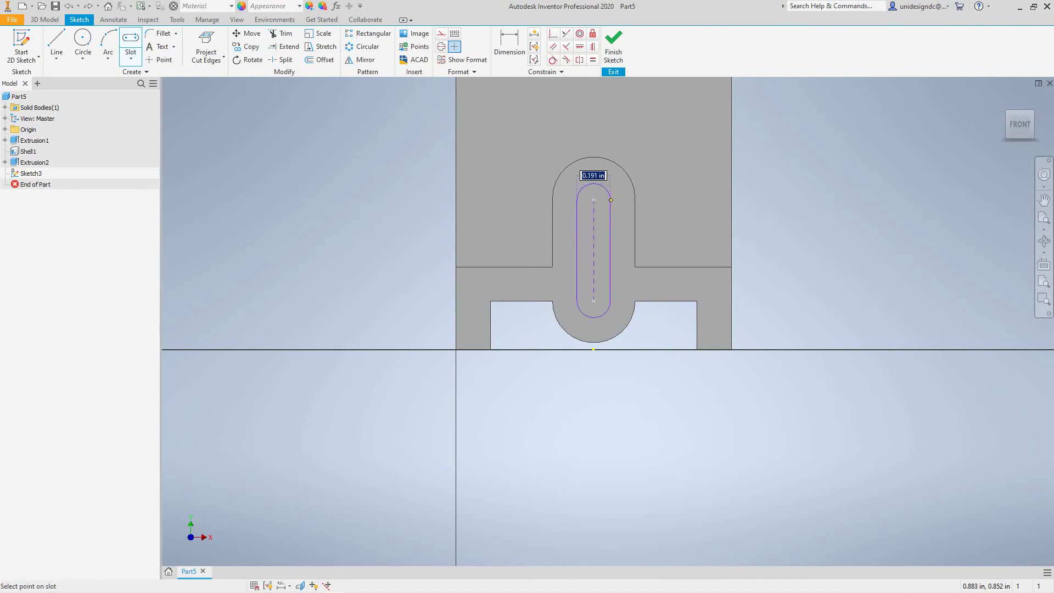
left_click(612, 201)
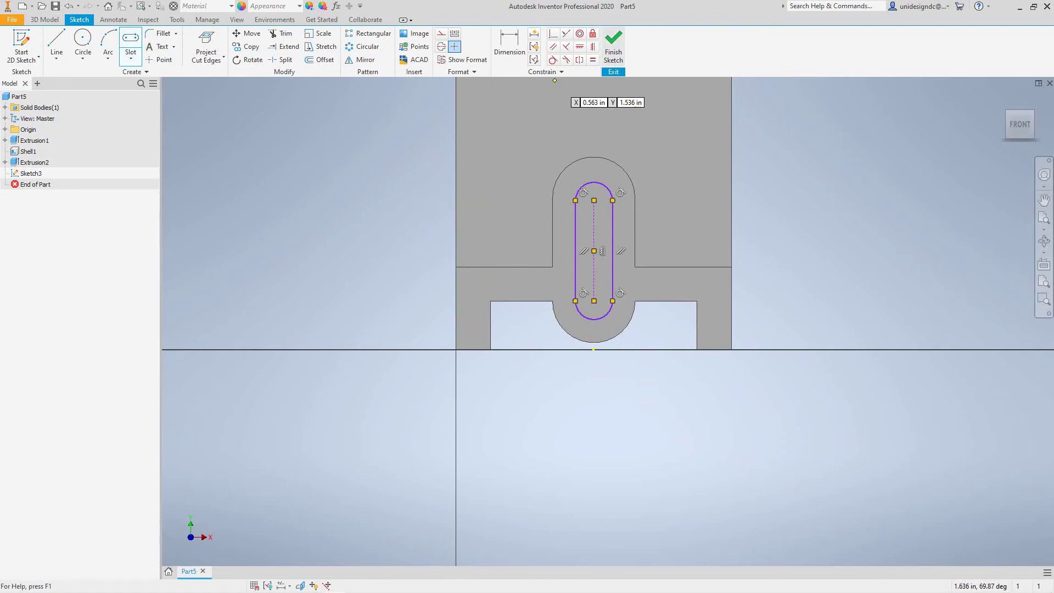
left_click(613, 44)
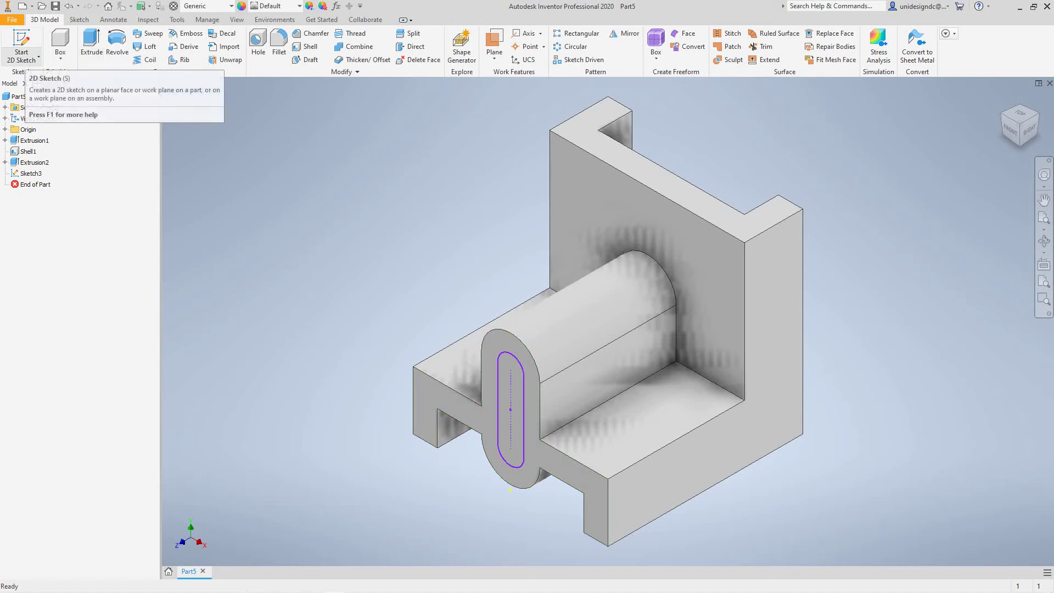
Extrude the inner slot profile as a cut through all of the boss and the back wall
left_click(22, 57)
key("Escape")
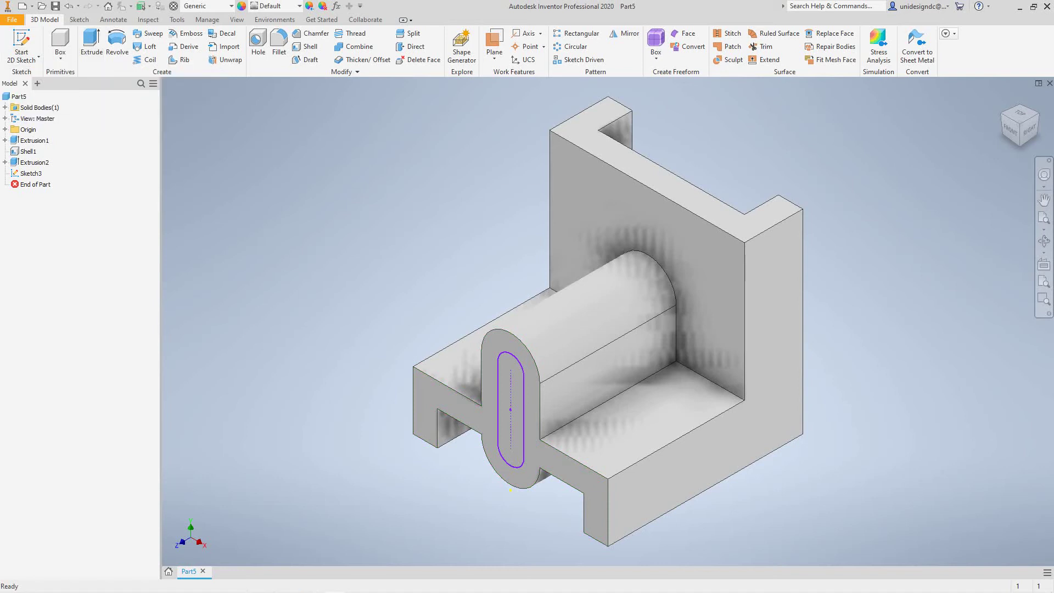
left_click(91, 45)
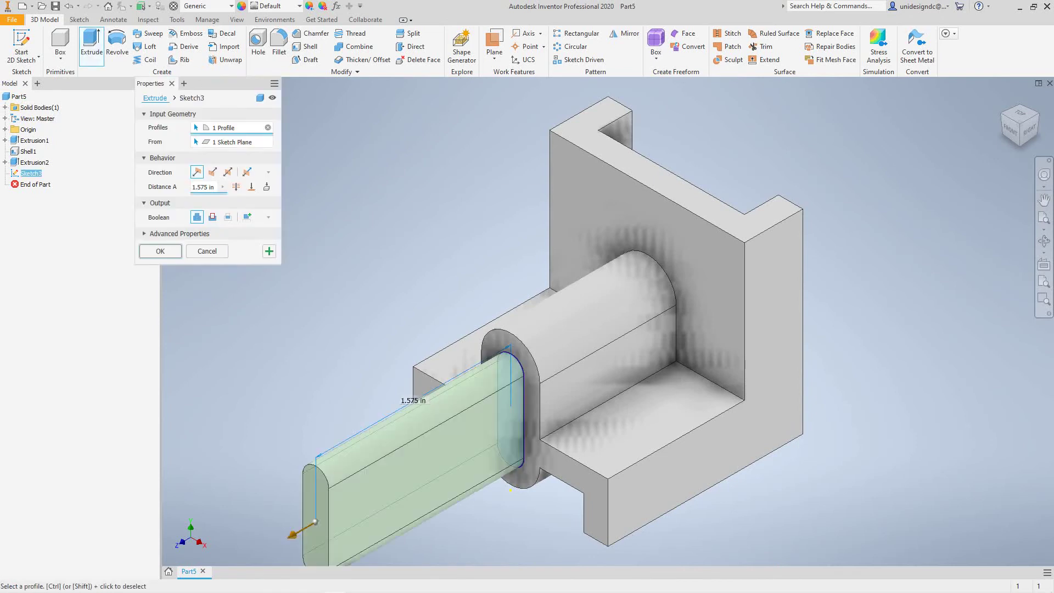
left_click(212, 217)
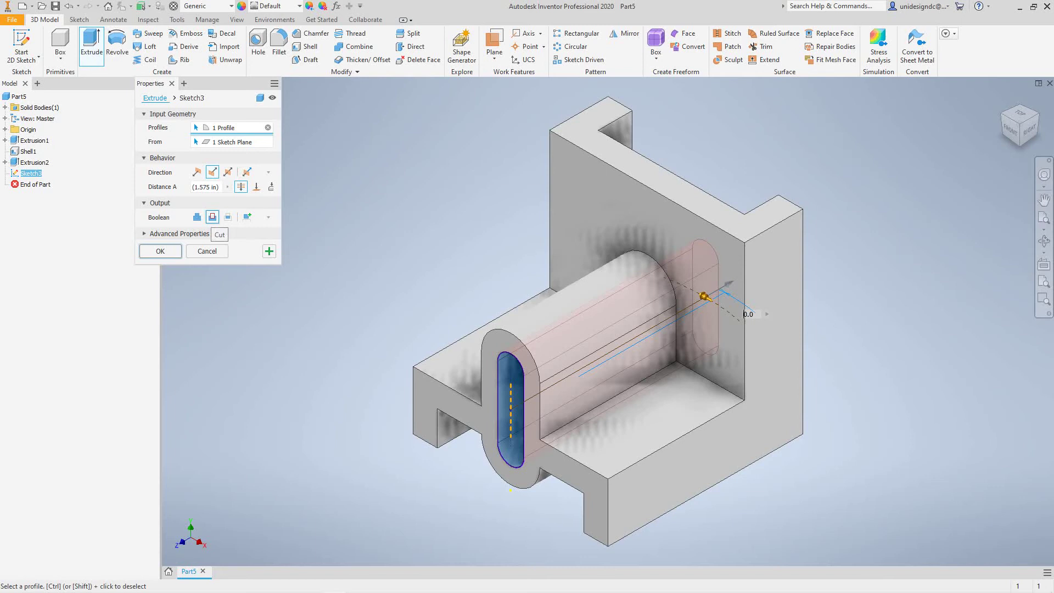
left_click(160, 251)
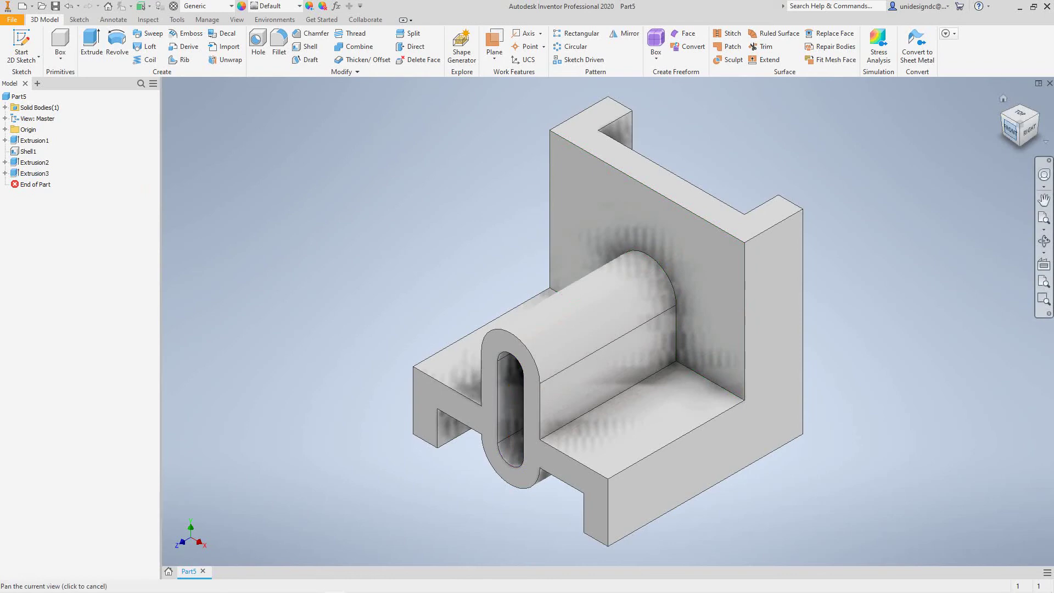
Create a midplane work plane between the bracket's two outer side faces
middle_click_drag(608, 321, 607, 317, "shift")
key("F2")
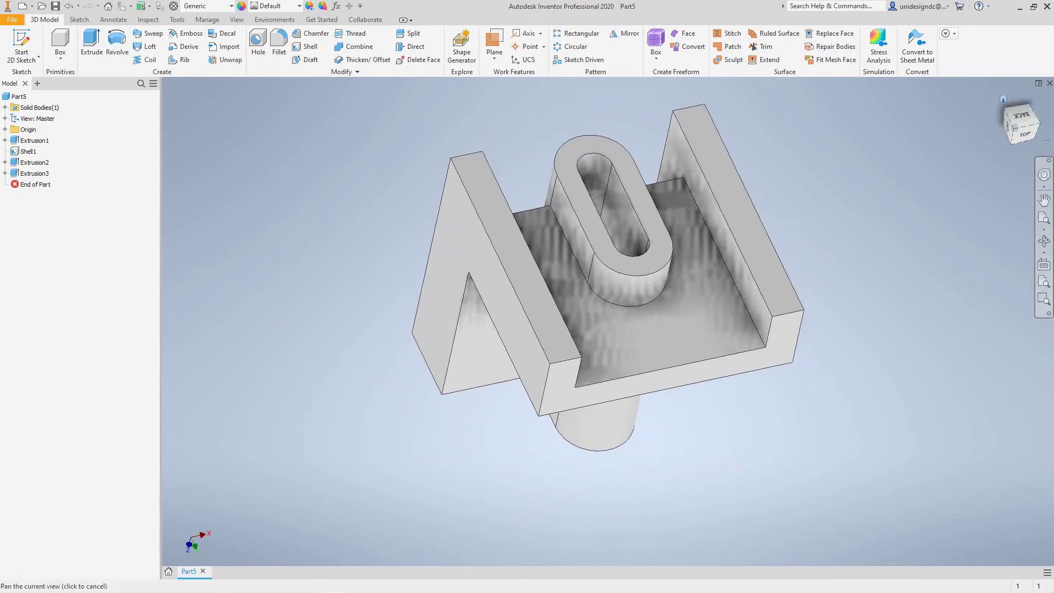
key("F6")
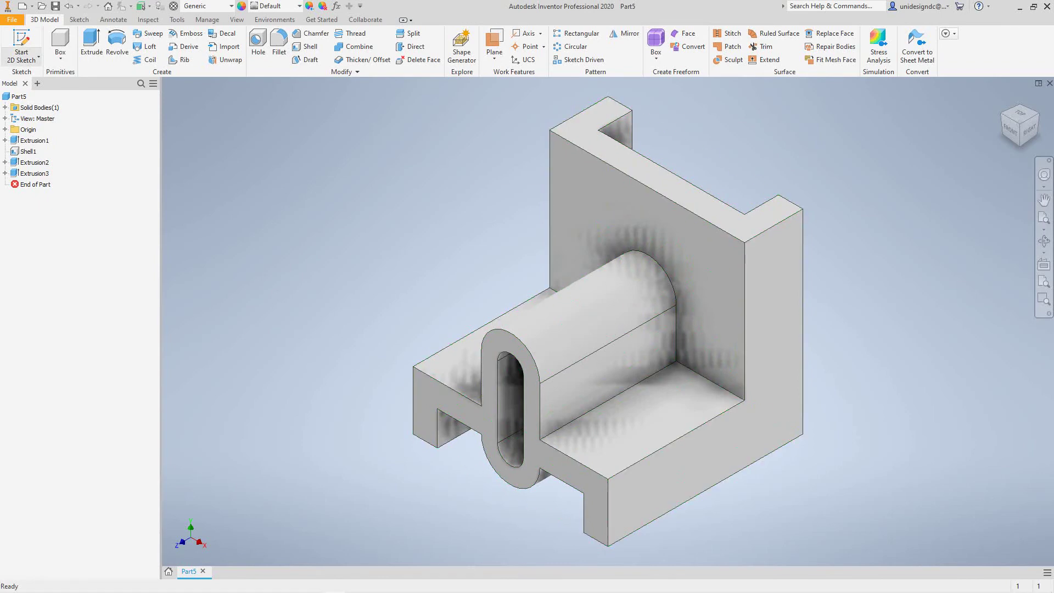
left_click(38, 57)
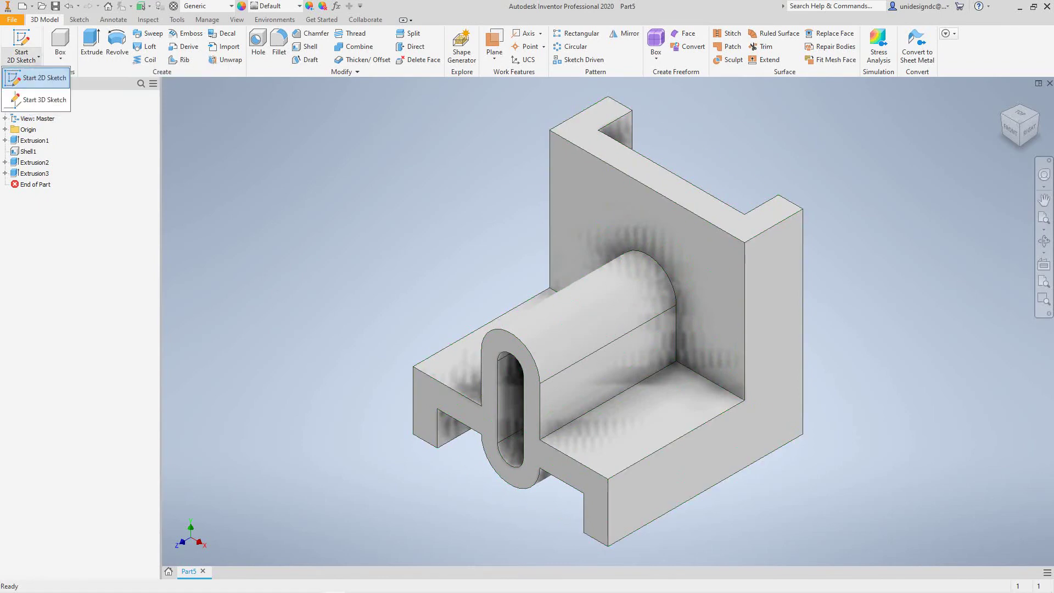
left_click(38, 77)
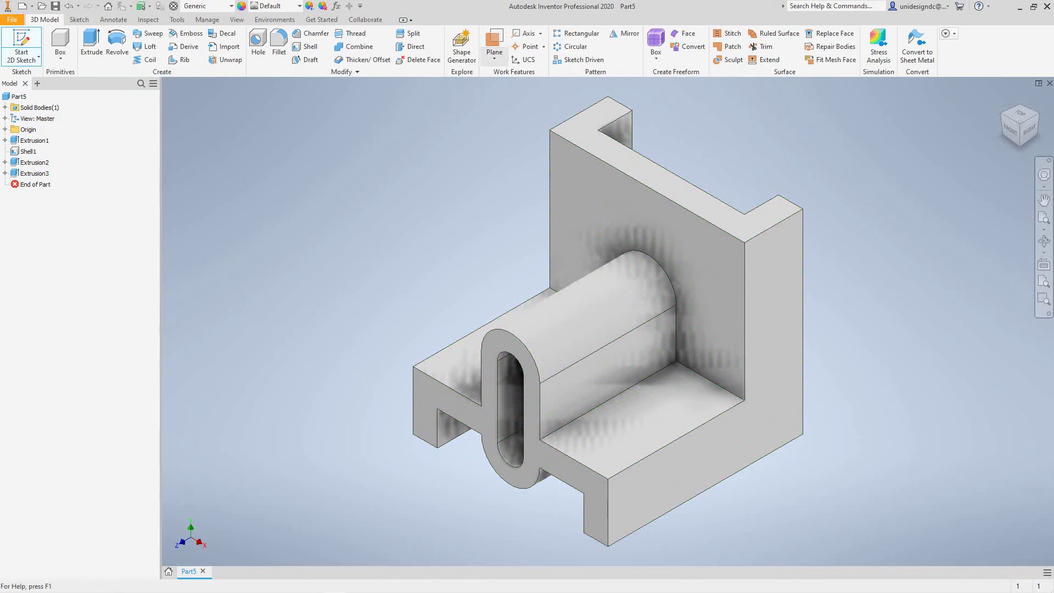
left_click(494, 58)
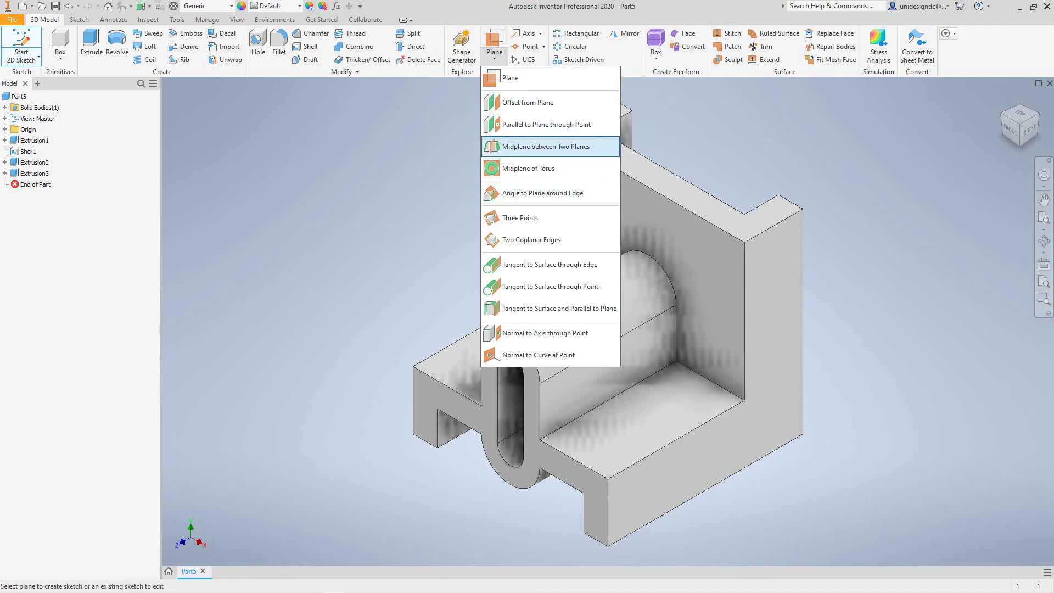
left_click(546, 146)
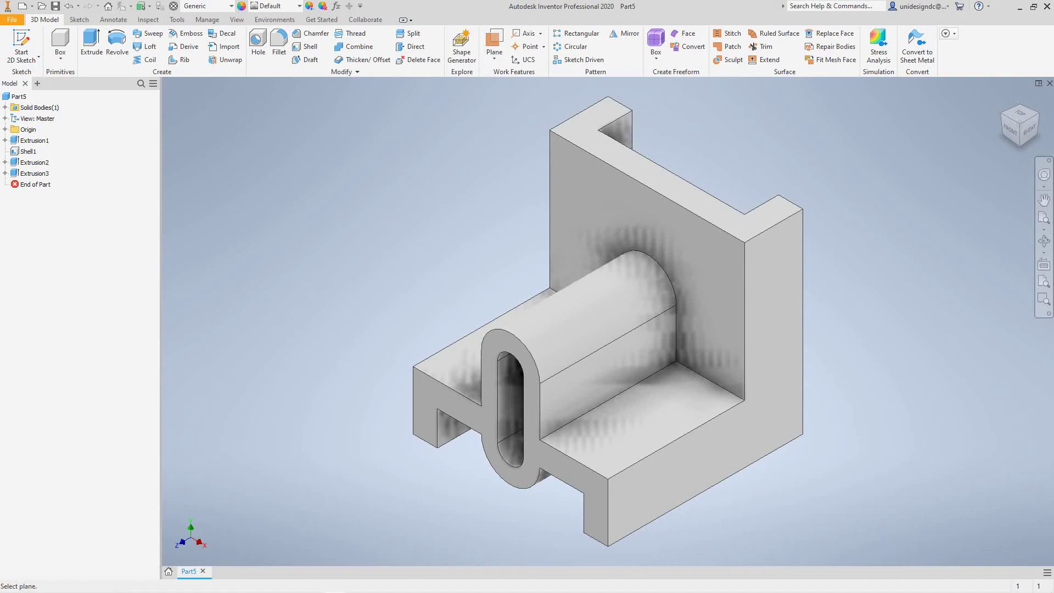
left_click(774, 357)
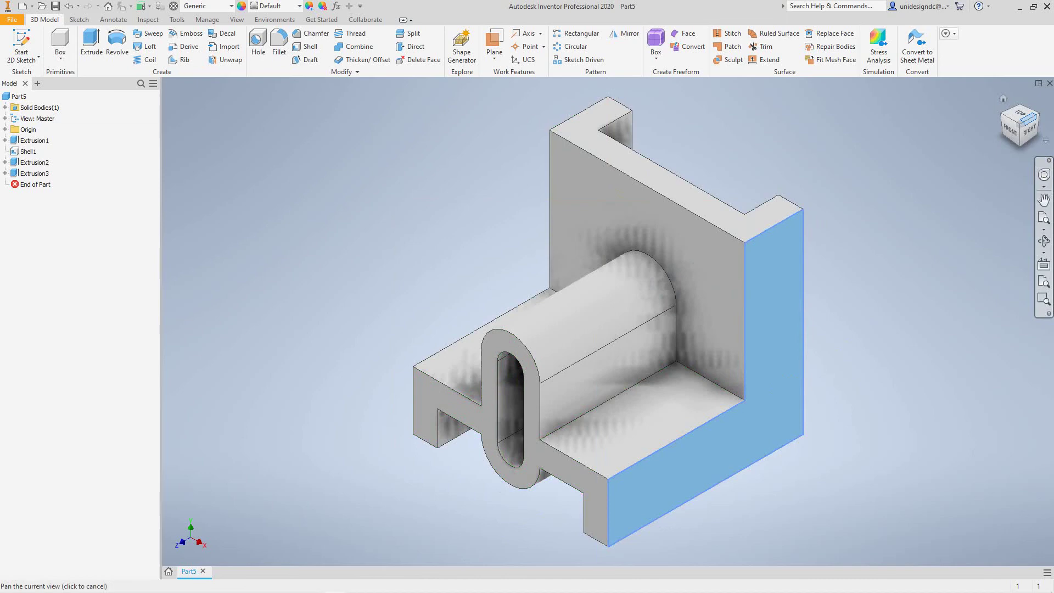
middle_click_drag(606, 317, 608, 321, "shift")
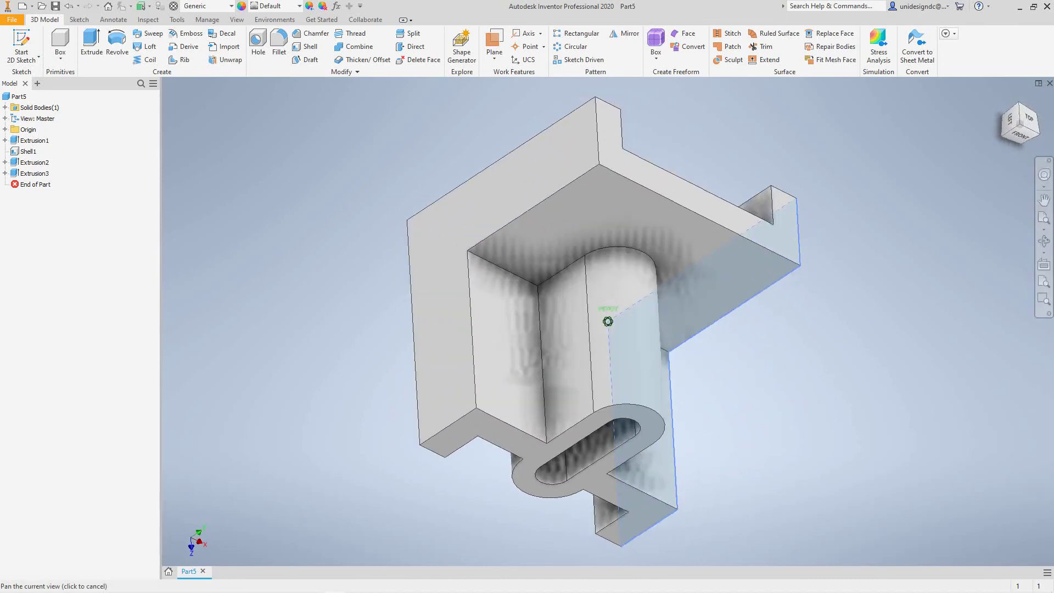
left_click(439, 307)
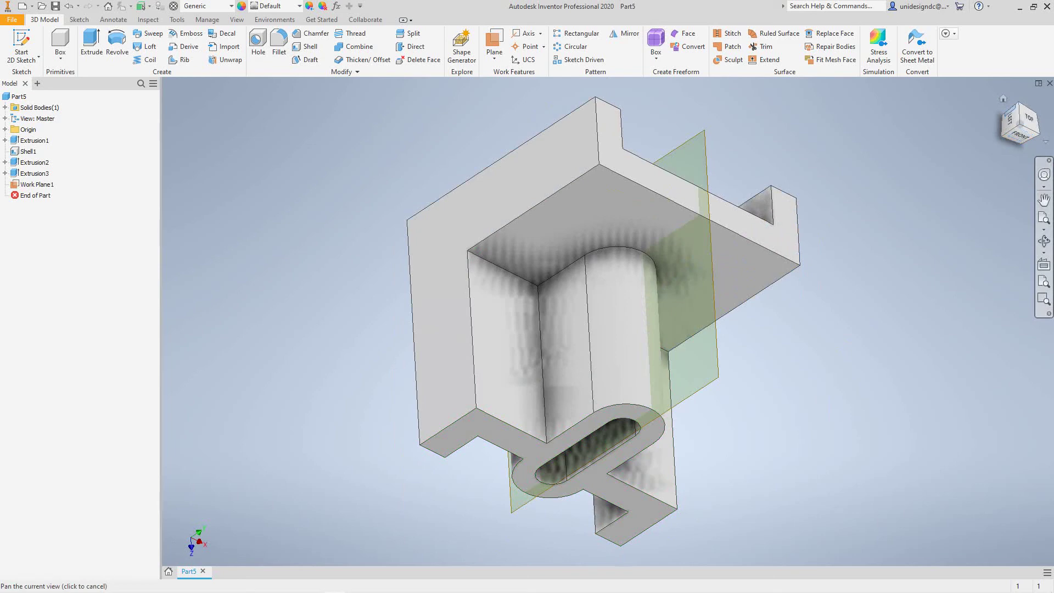
Start a sketch on the new midplane, slice the graphics at it, and project the cut edges
left_click(1003, 99)
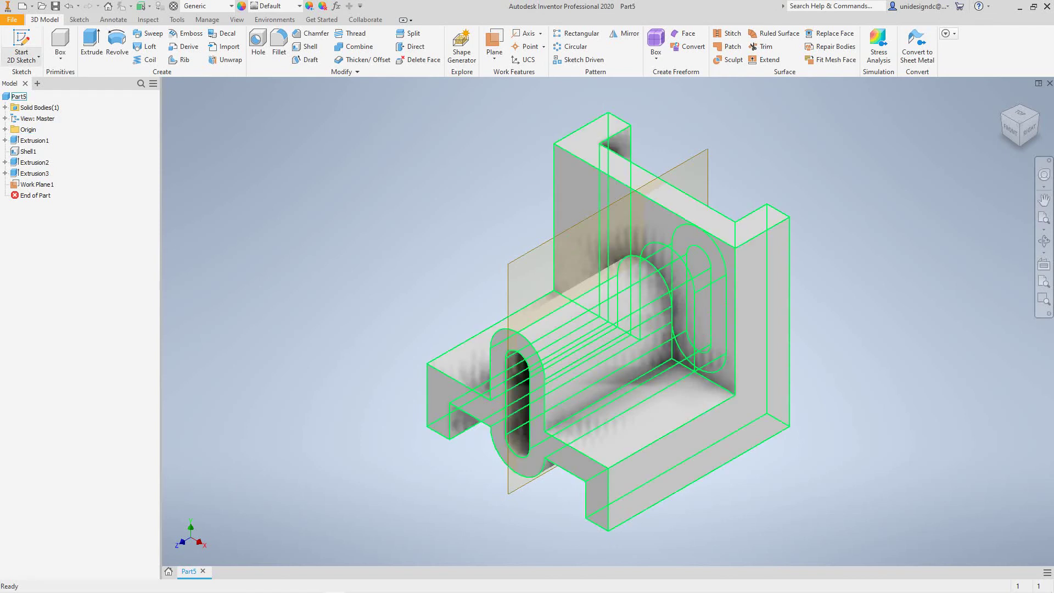
left_click(25, 59)
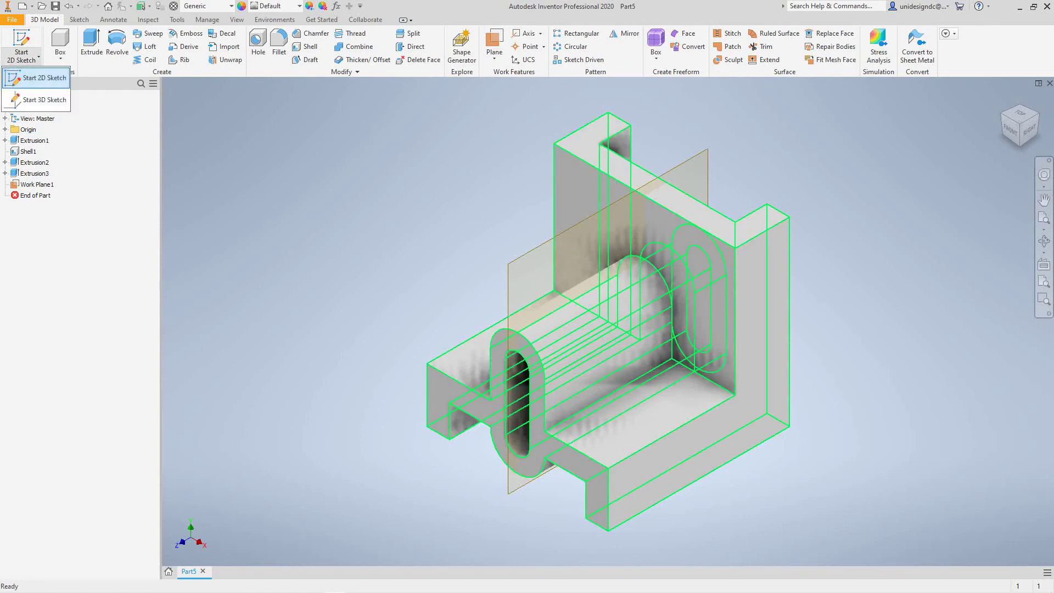
left_click(44, 78)
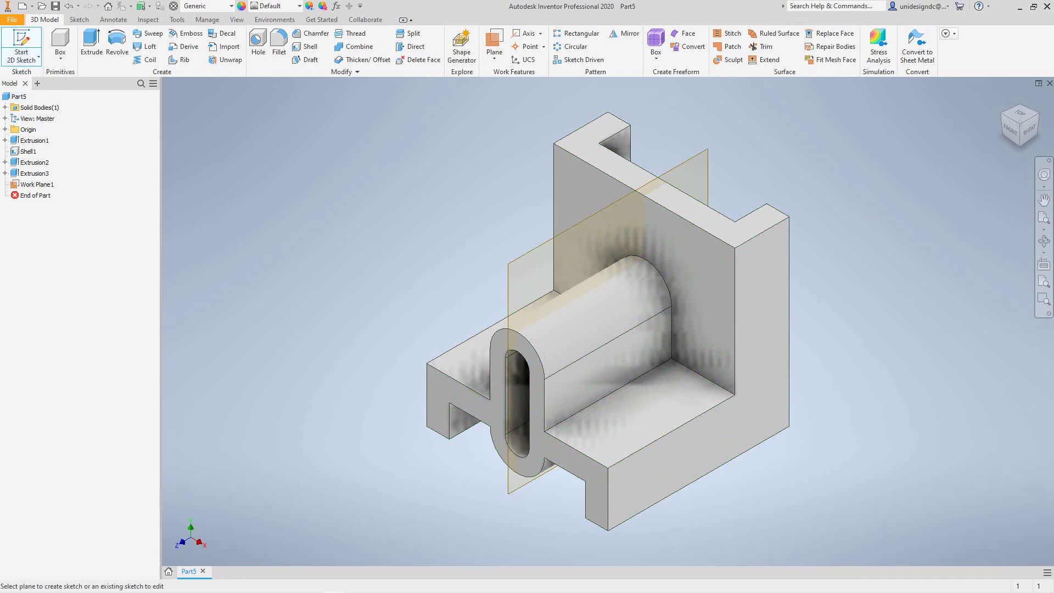
left_click(518, 307)
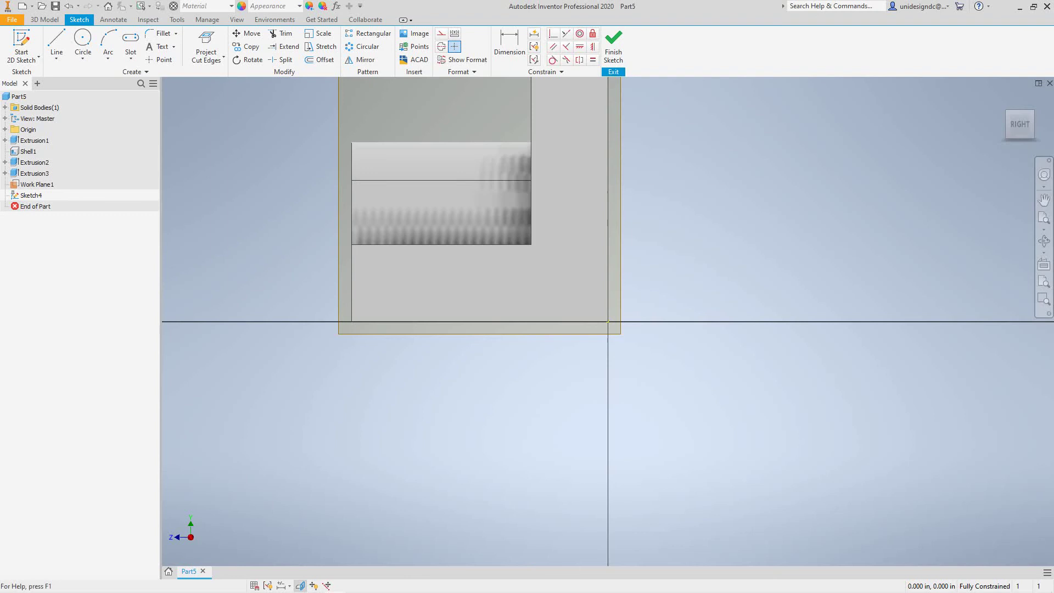
key("F7")
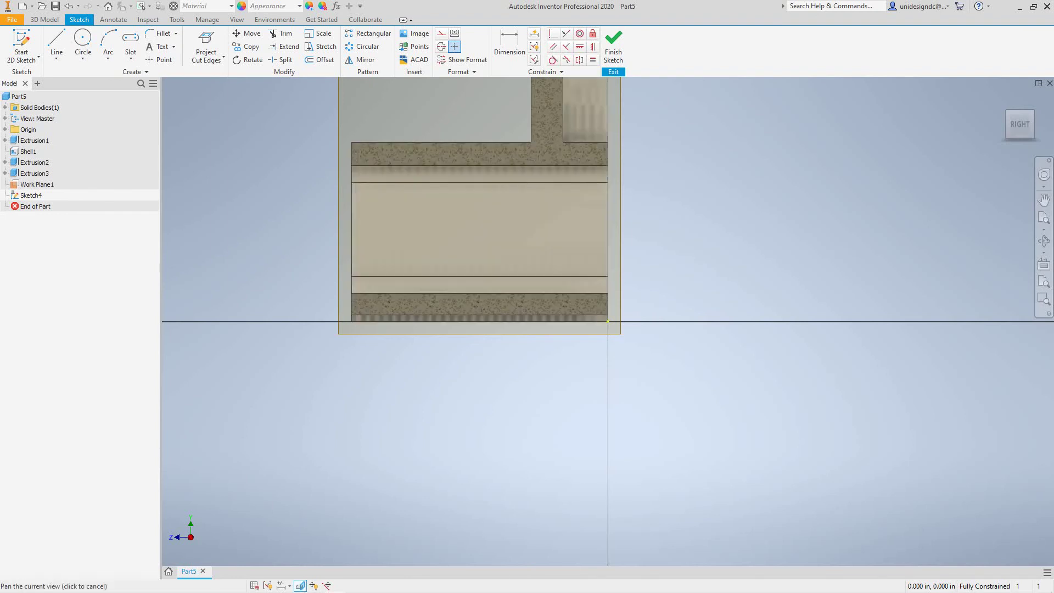
key("F5")
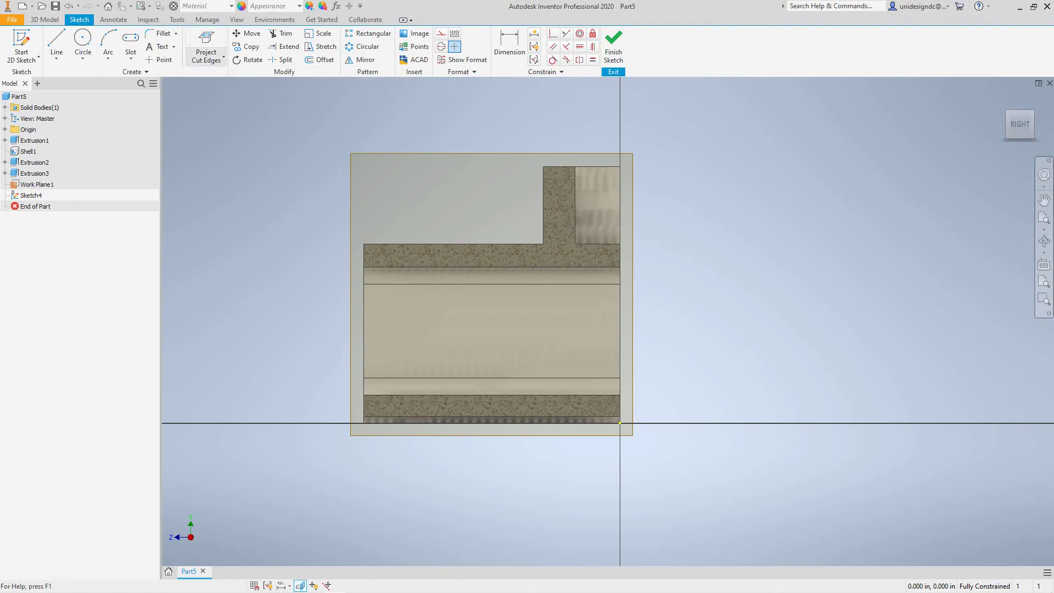
left_click(223, 57)
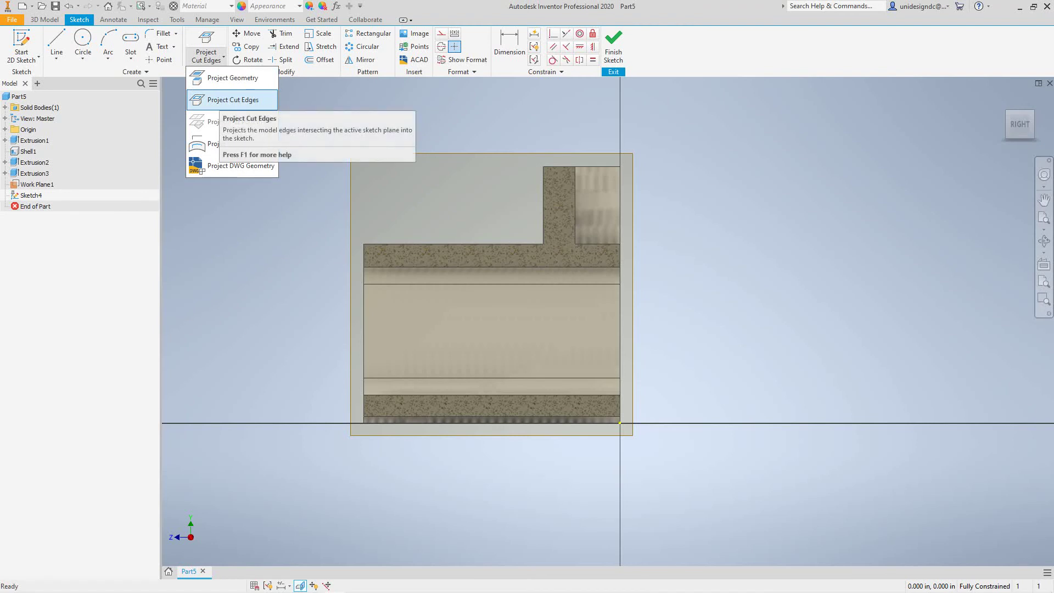
left_click(233, 99)
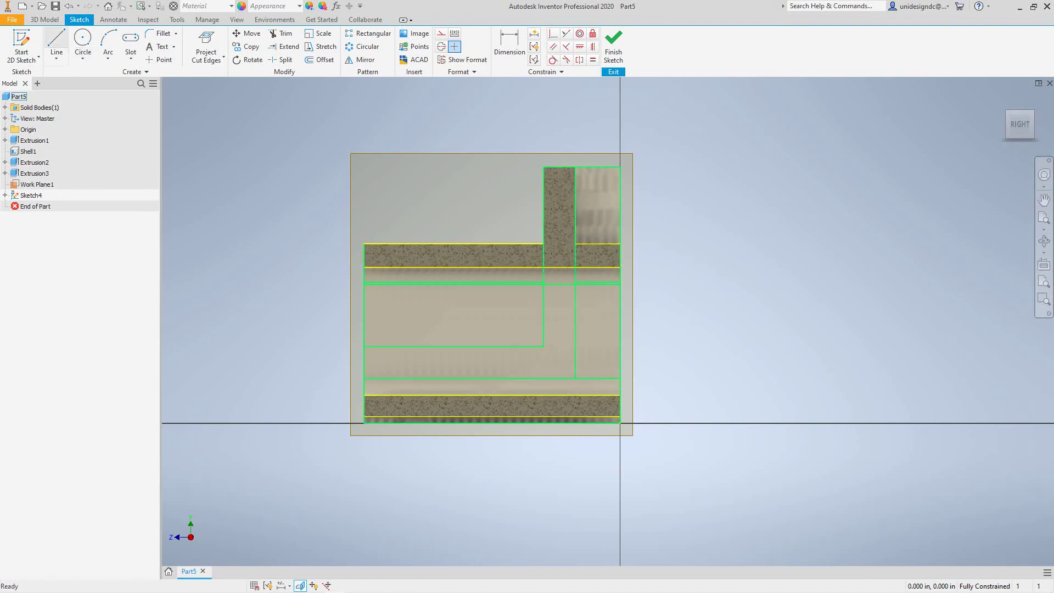
Draw a vertical line about 0.21 in up from the boss's top front corner, then a sloped line to the upright wall's top front corner
left_click(57, 44)
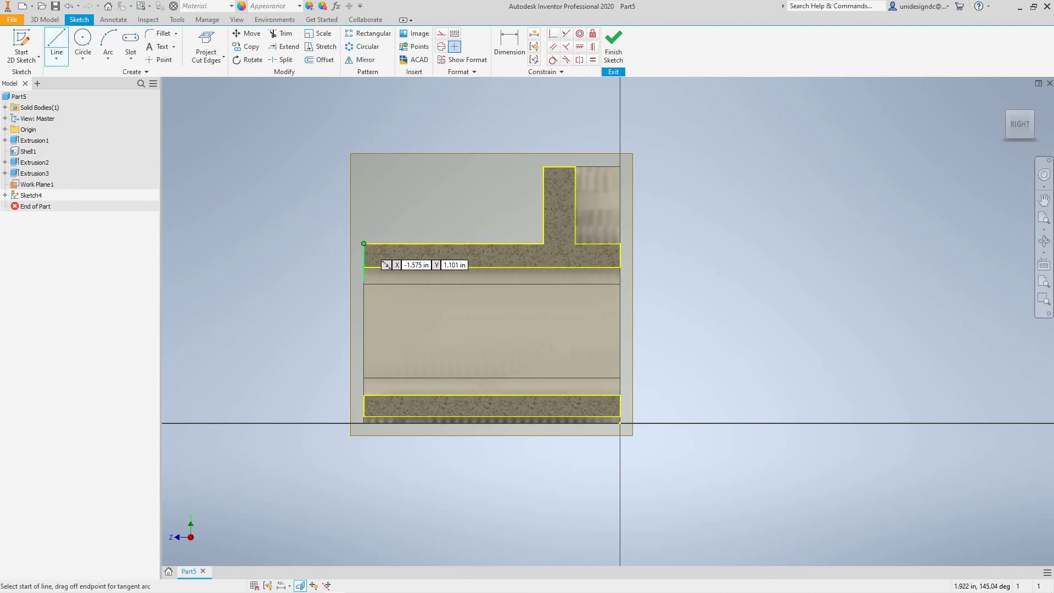
left_click(363, 243)
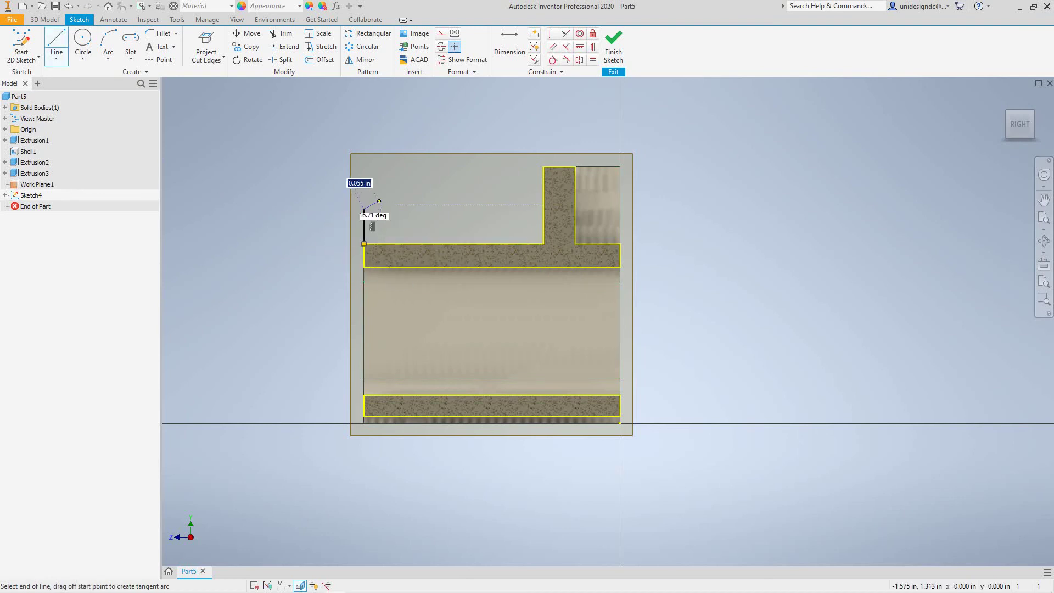
left_click(363, 208)
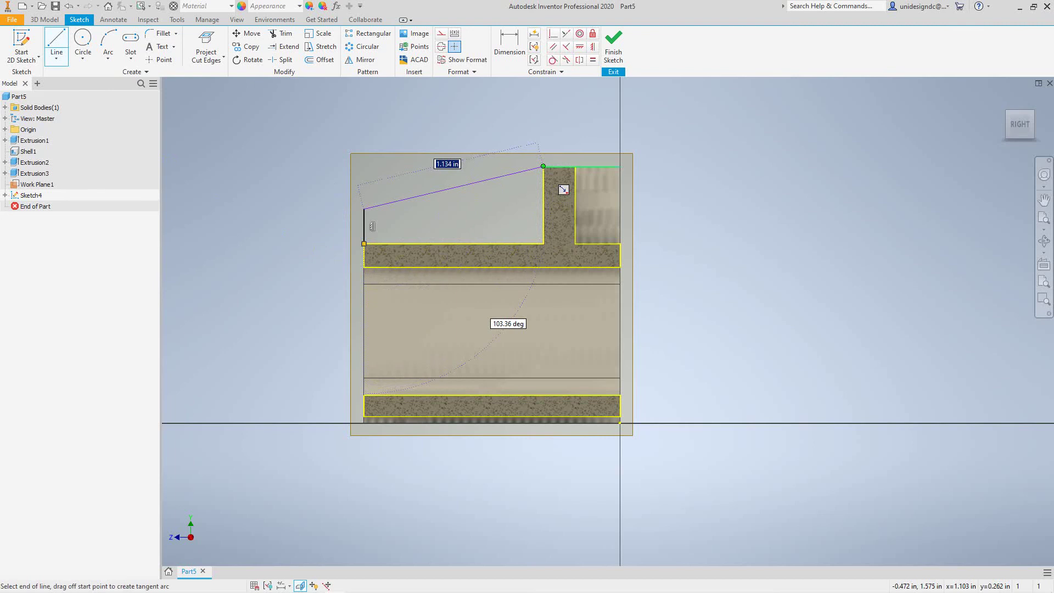
double_click(543, 166)
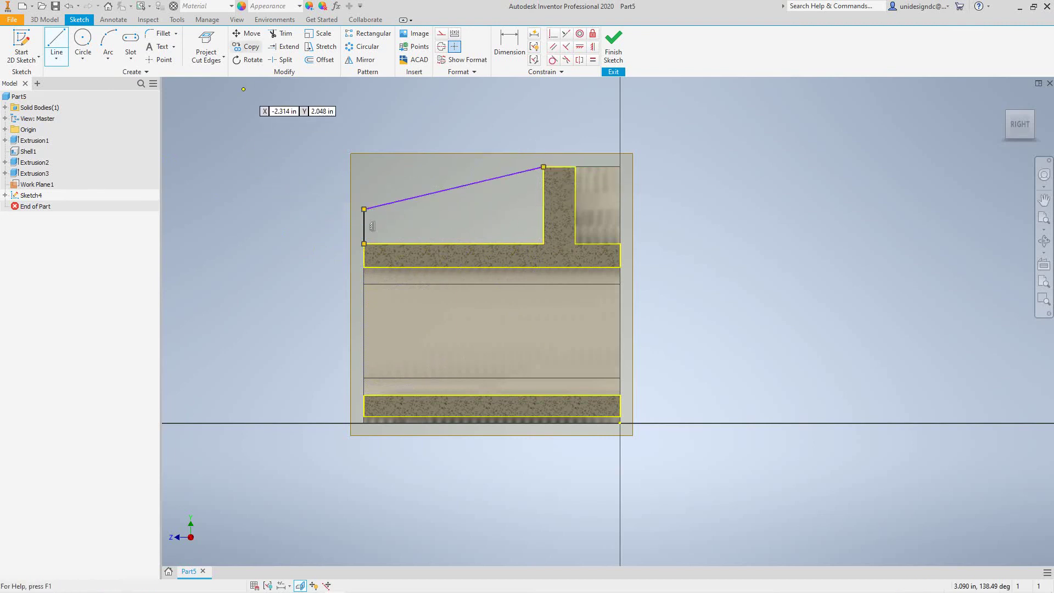
Dimension the short vertical line to 0.197 in and finish the sketch
key("d")
left_click(364, 226)
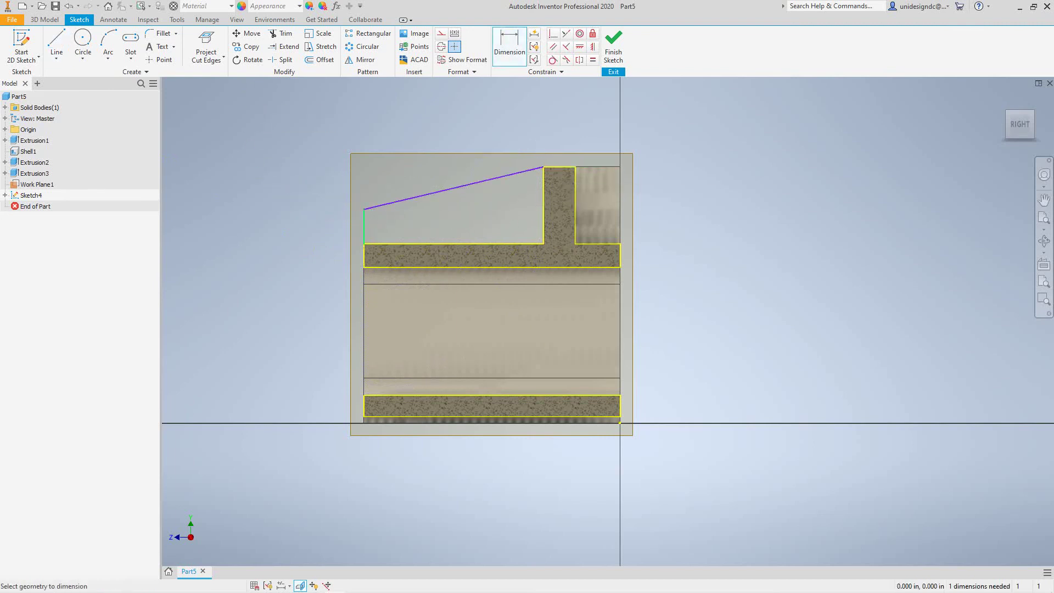
left_click(310, 227)
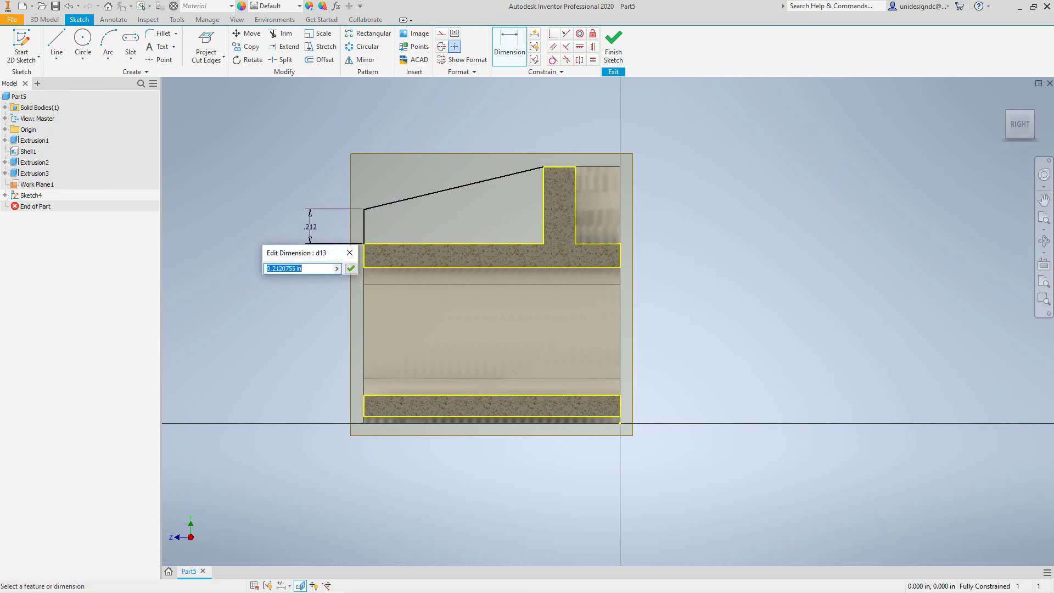
type(".197")
key("Return")
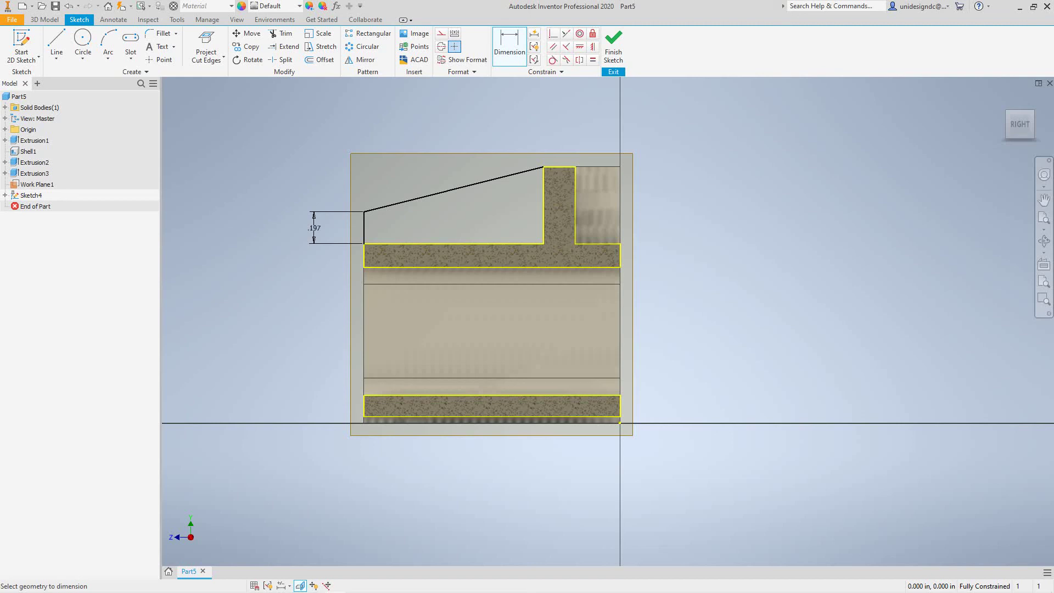
left_click(613, 46)
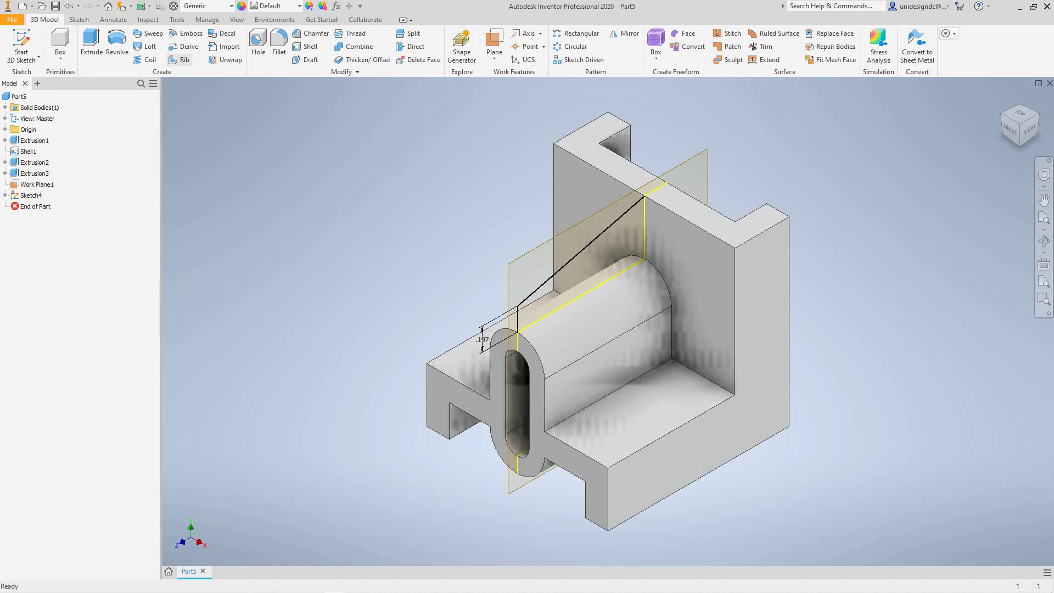
Create a 0.1 in thick rib from the sloped line profile, parallel to the sketch plane, centred on it and filling toward the boss
left_click(180, 60)
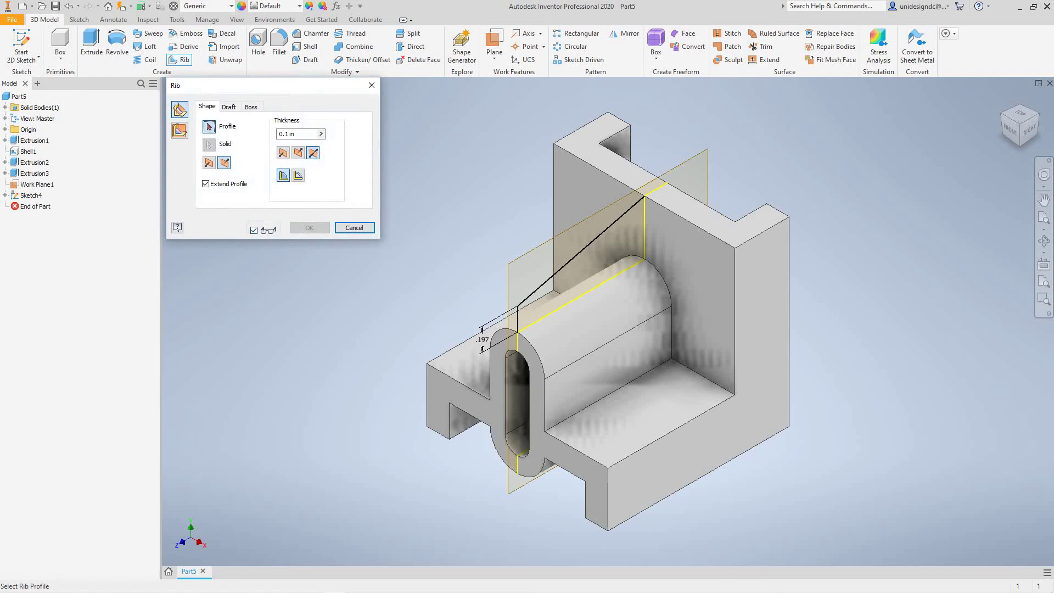
left_click(580, 250)
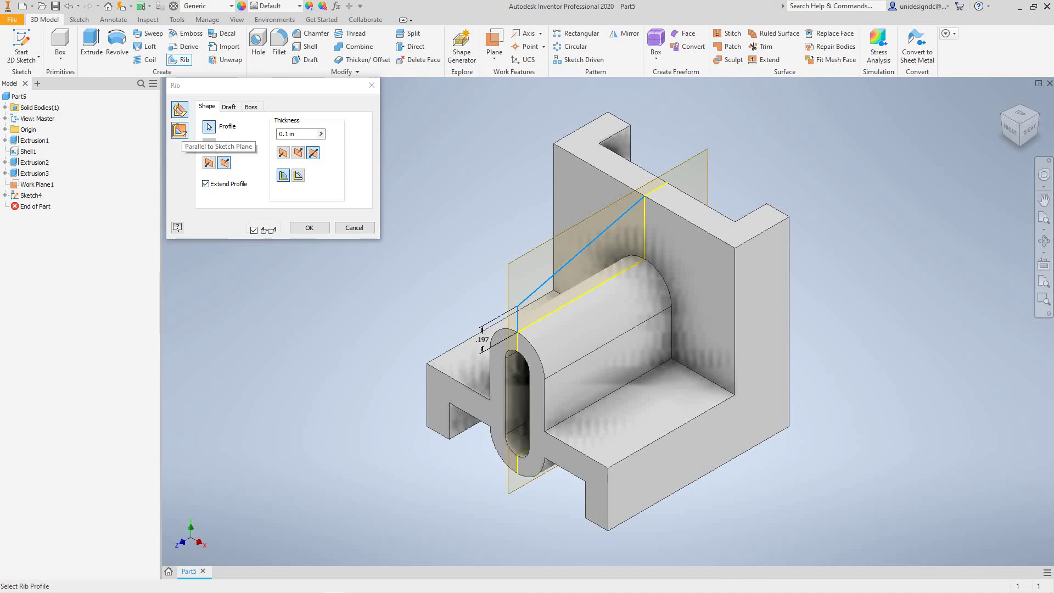
left_click(180, 130)
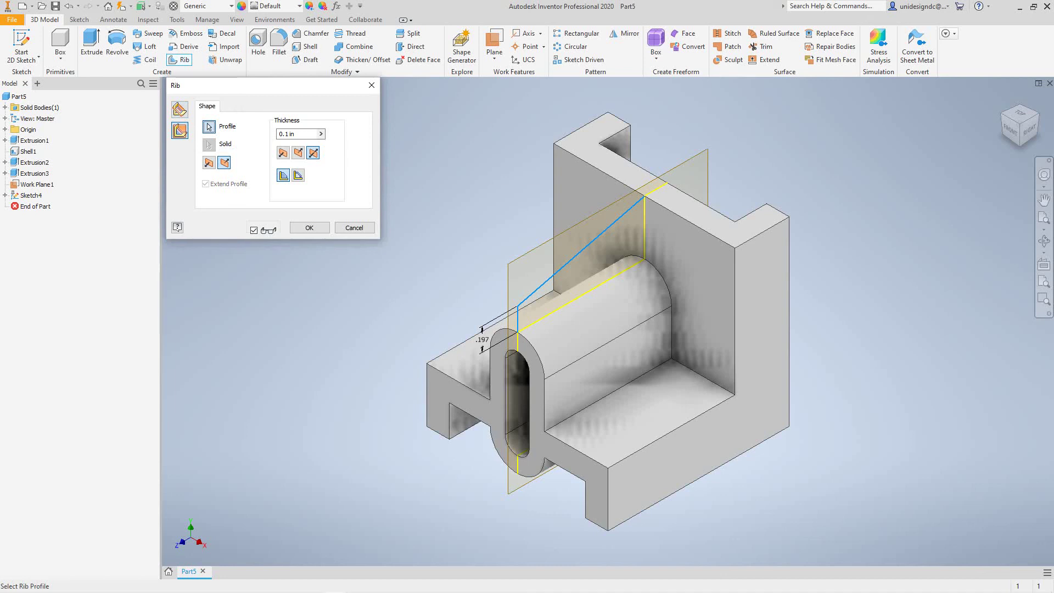
left_click(210, 162)
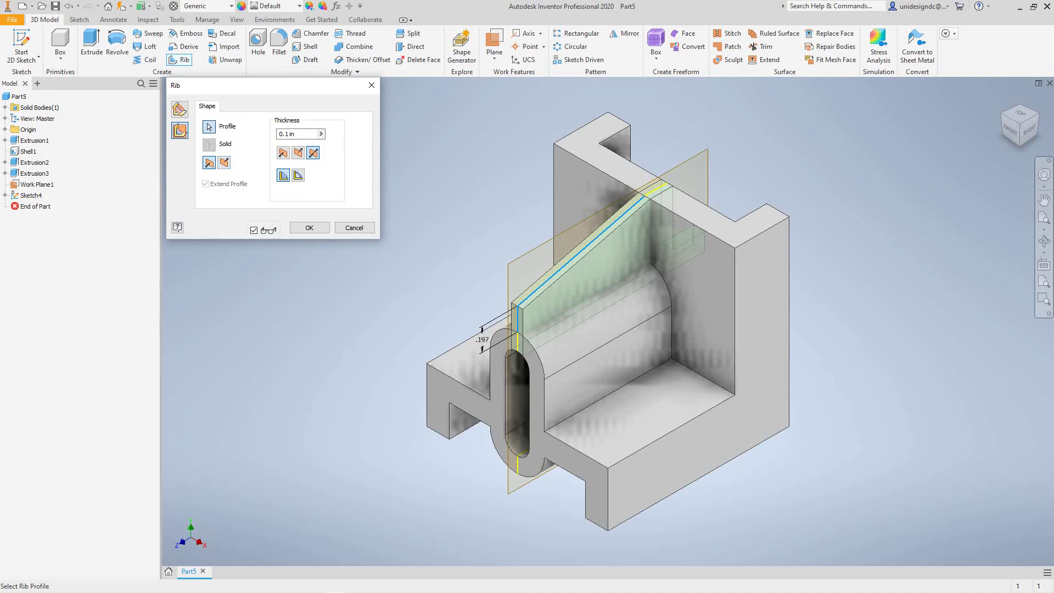
left_click(309, 228)
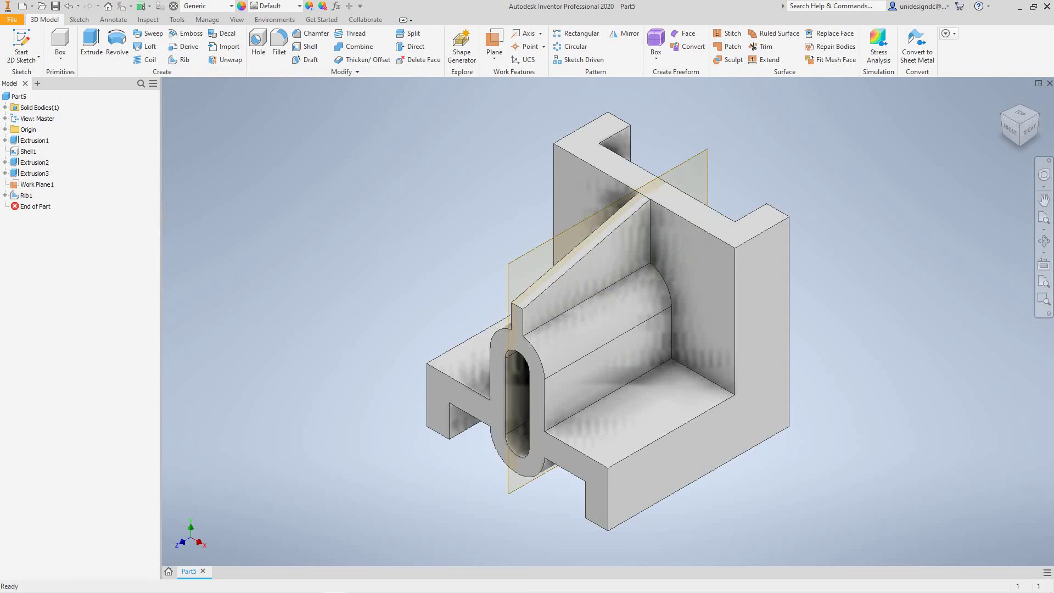
Turn off the visibility of the midplane work plane running through the rib
scroll(841, 253, "up", 2)
scroll(837, 253, "down", 2)
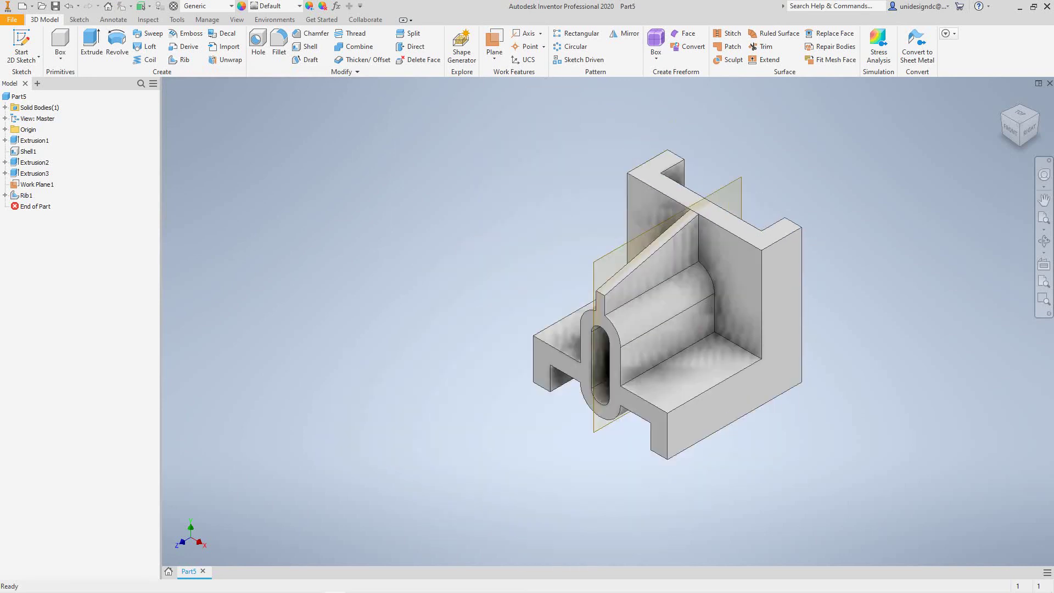
scroll(837, 257, "up", 2)
scroll(837, 257, "down", 2)
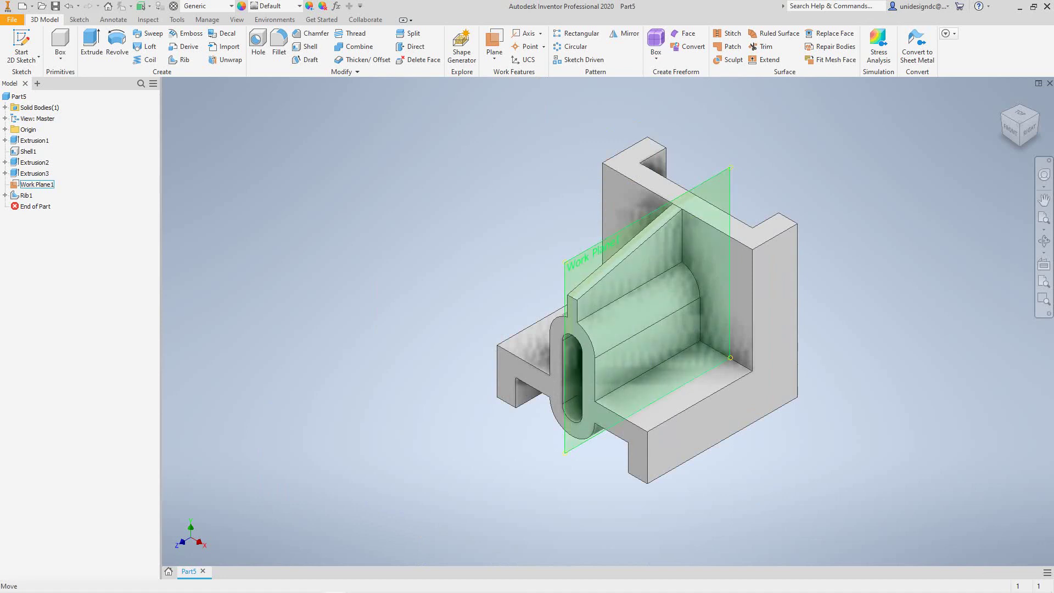
right_click(728, 171)
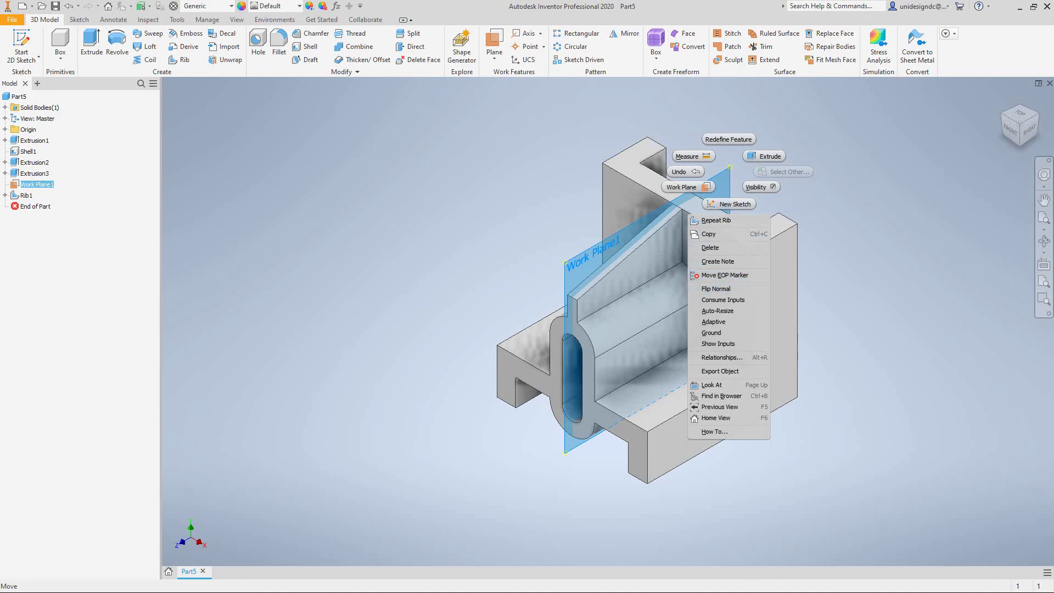
key("Escape")
key("Escape")
scroll(748, 170, "down", 3)
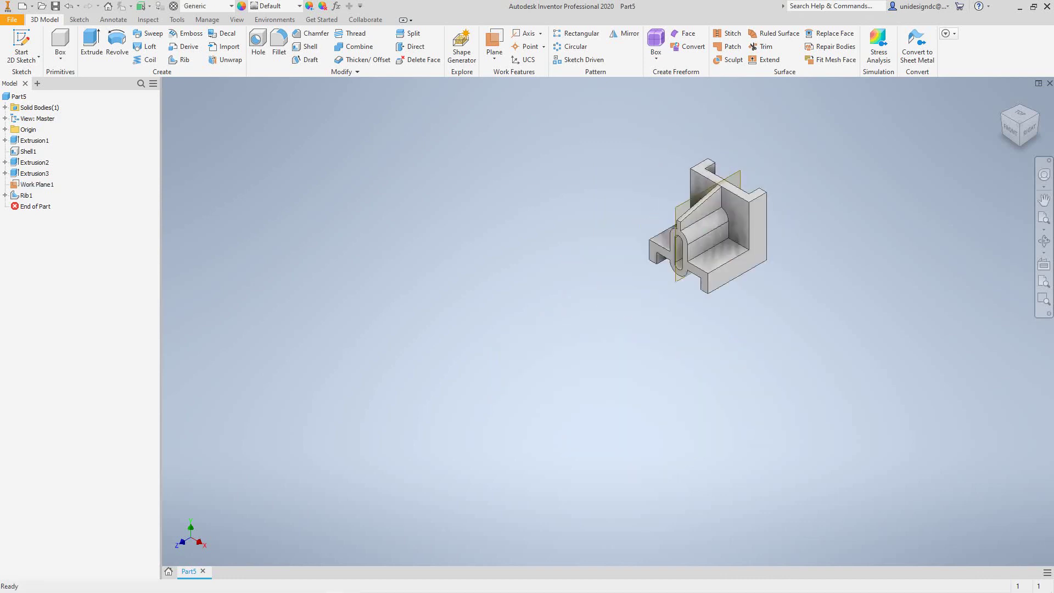
scroll(741, 171, "up", 3)
left_click(716, 179)
right_click(719, 175)
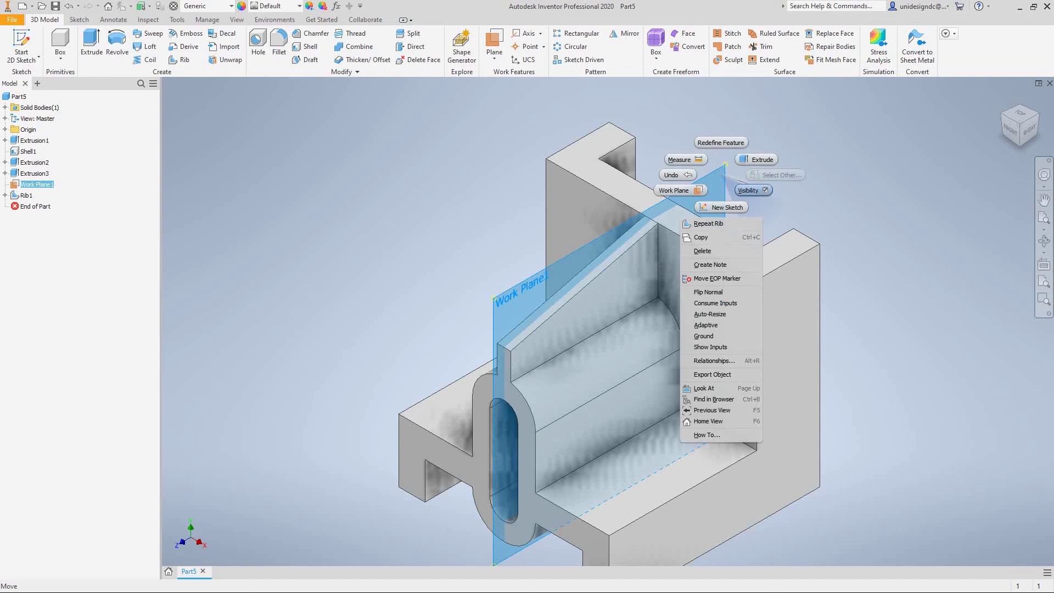
left_click(751, 190)
scroll(604, 330, "up", 4)
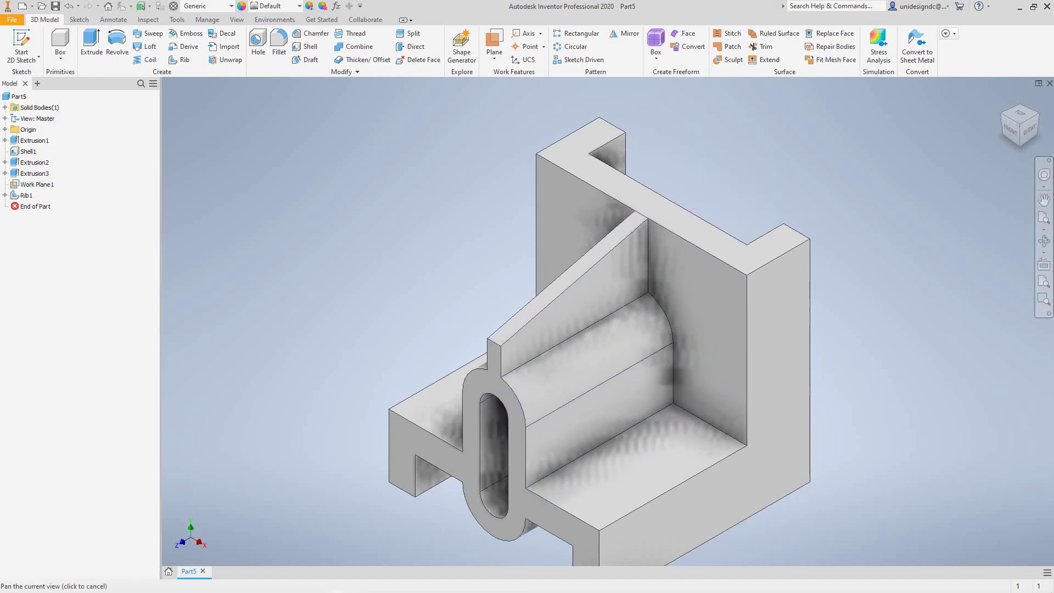
scroll(603, 329, "down", 3)
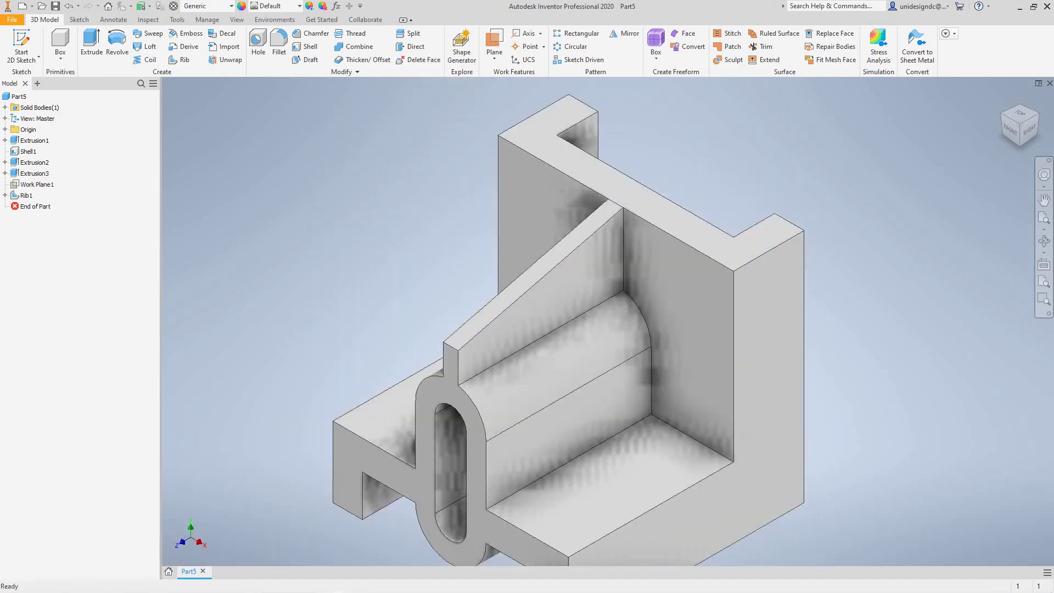
scroll(768, 104, "down", 1)
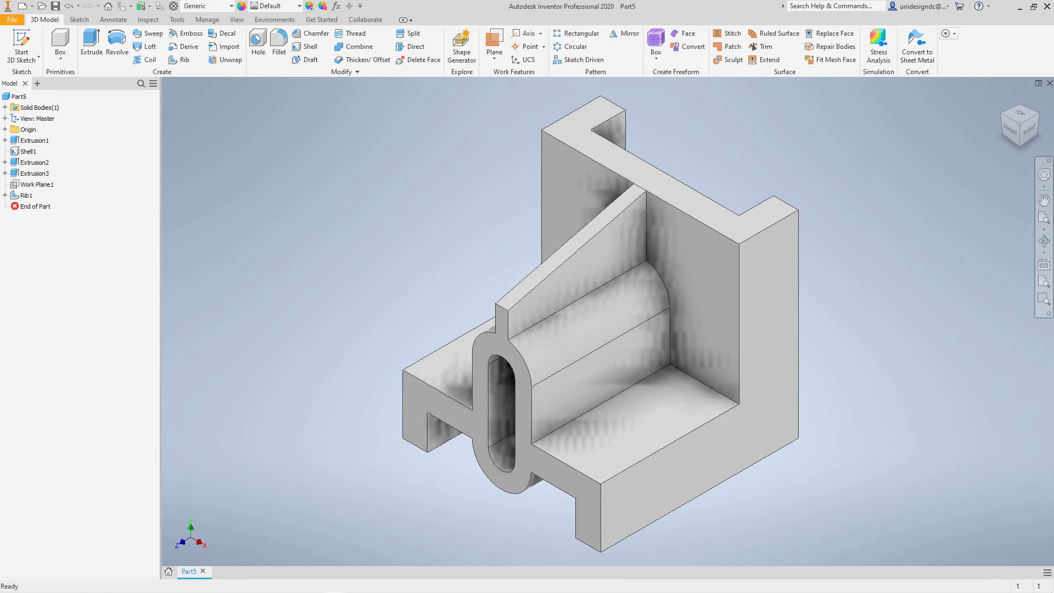
mouse_move(527, 590)
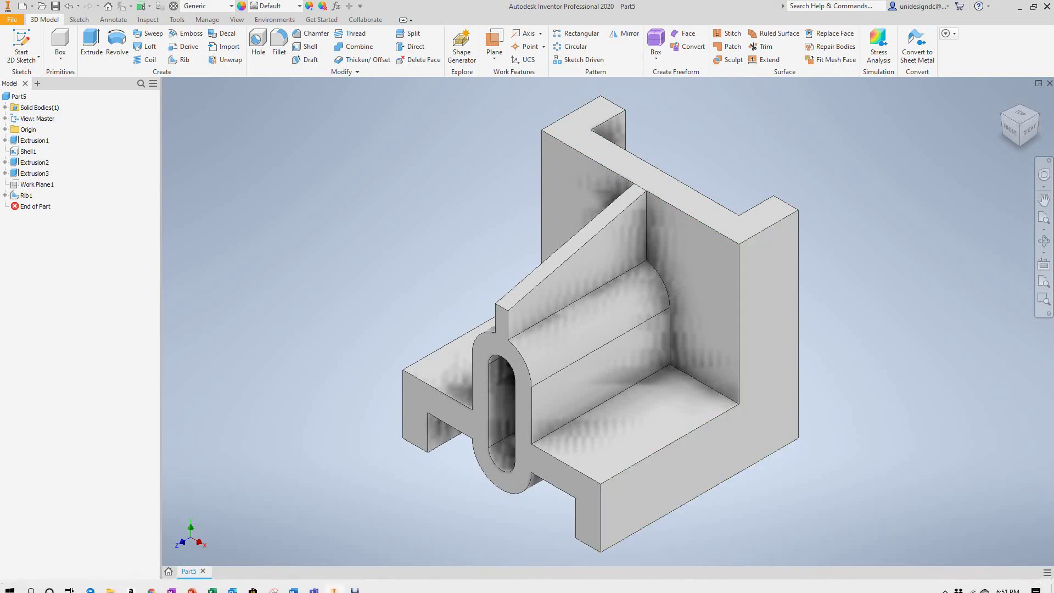